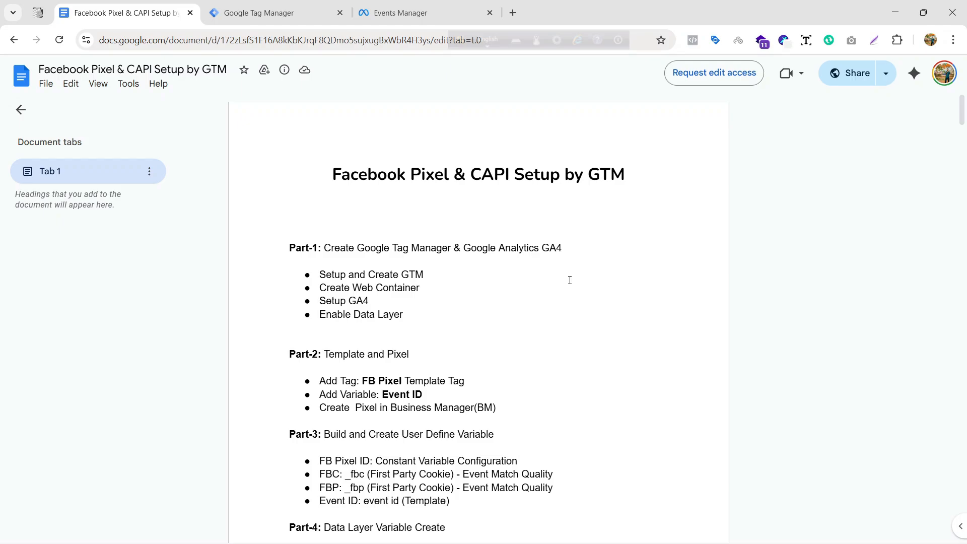
Review the setup document's Part-14 purchase event parameters, including the user_data rows, and the Part-15 server container section.
{"action": "scroll", "coordinate": [569, 280], "scroll_direction": "down", "scroll_amount": 20}
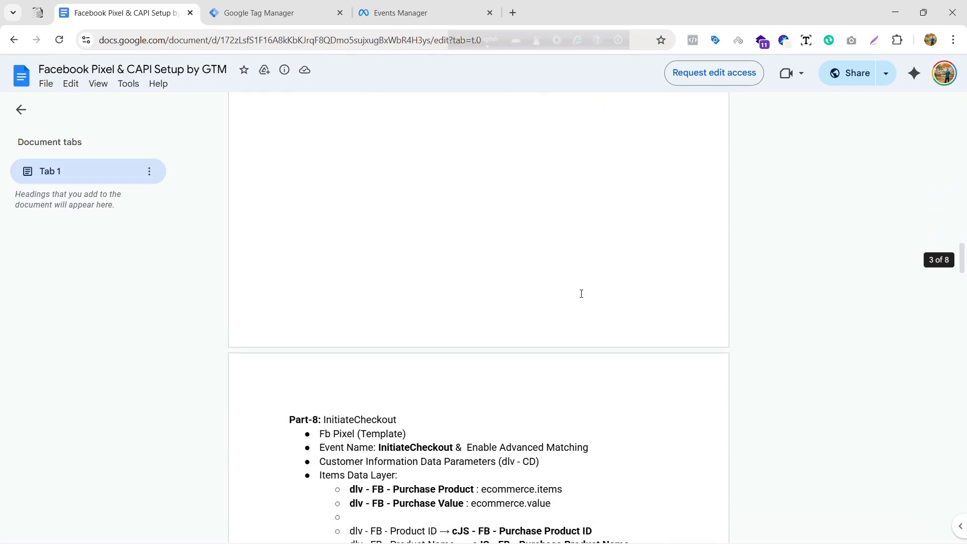
{"action": "scroll", "coordinate": [579, 297], "scroll_direction": "down", "scroll_amount": 20}
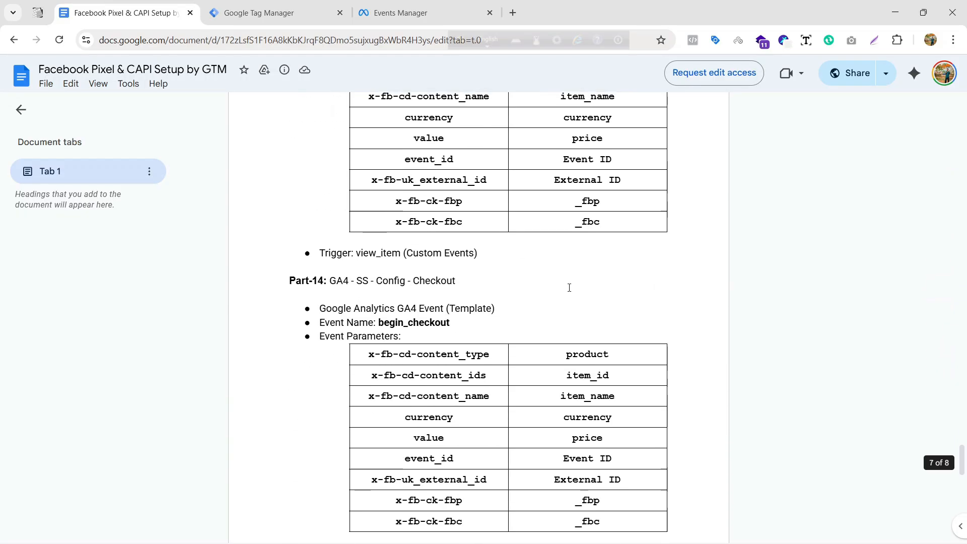
{"action": "scroll", "coordinate": [569, 289], "scroll_direction": "down", "scroll_amount": 10}
{"action": "scroll", "coordinate": [569, 292], "scroll_direction": "up", "scroll_amount": 4}
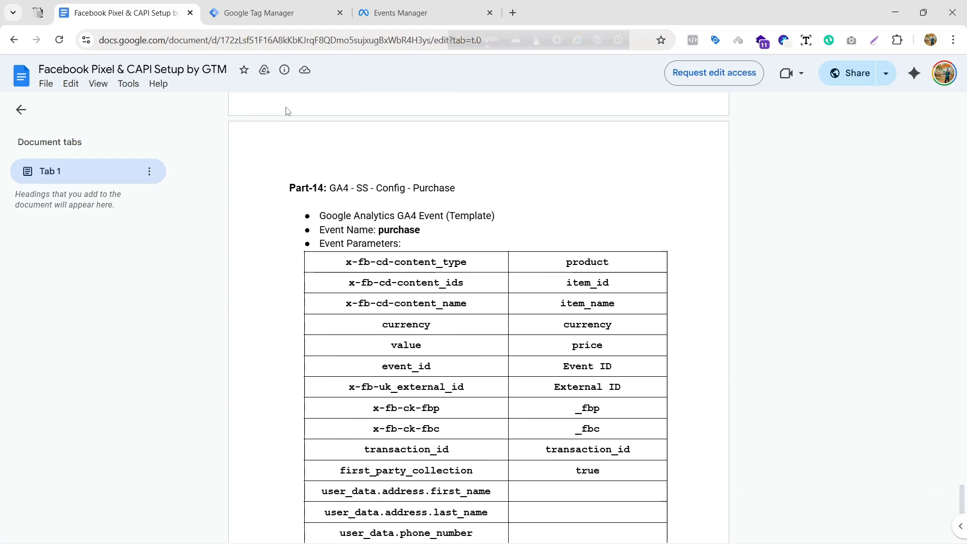
{"action": "scroll", "coordinate": [484, 197], "scroll_direction": "down", "scroll_amount": 3}
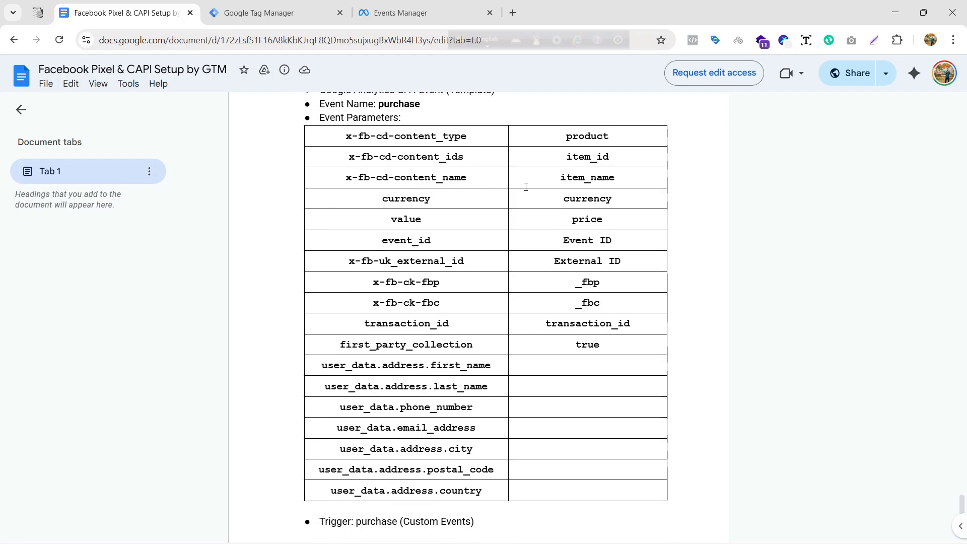
{"action": "left_click_drag", "start_coordinate": [348, 141], "coordinate": [628, 322]}
{"action": "left_click", "coordinate": [628, 314]}
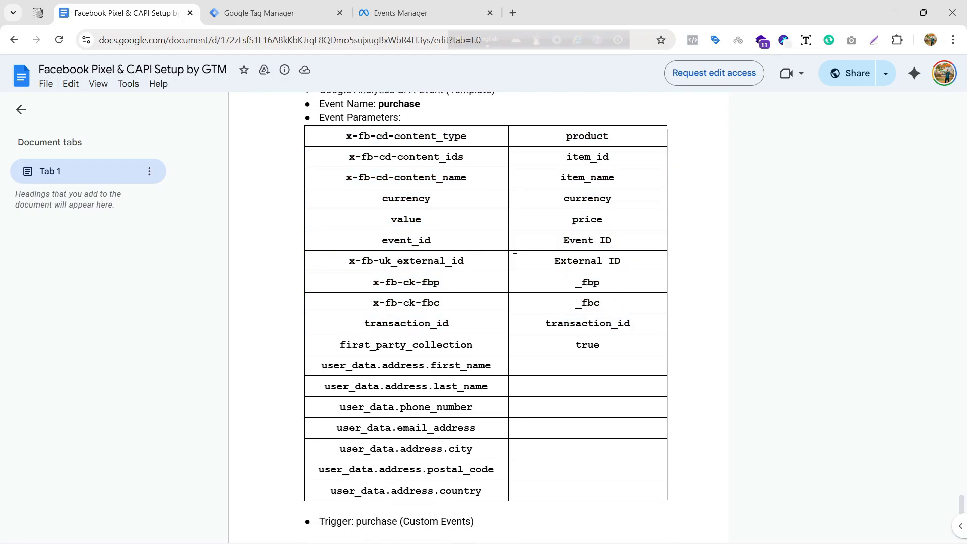
{"action": "scroll", "coordinate": [524, 317], "scroll_direction": "down", "scroll_amount": 4}
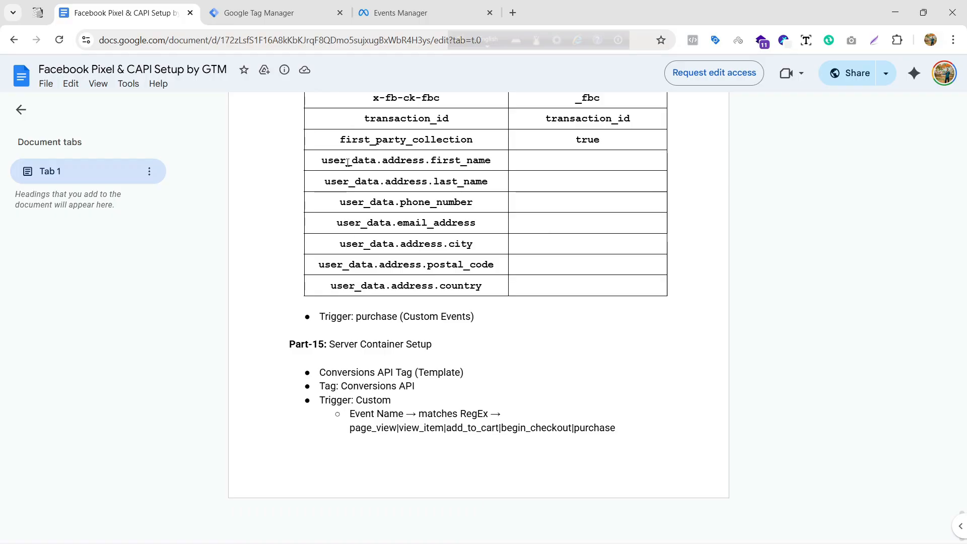
{"action": "left_click_drag", "start_coordinate": [333, 158], "coordinate": [613, 297]}
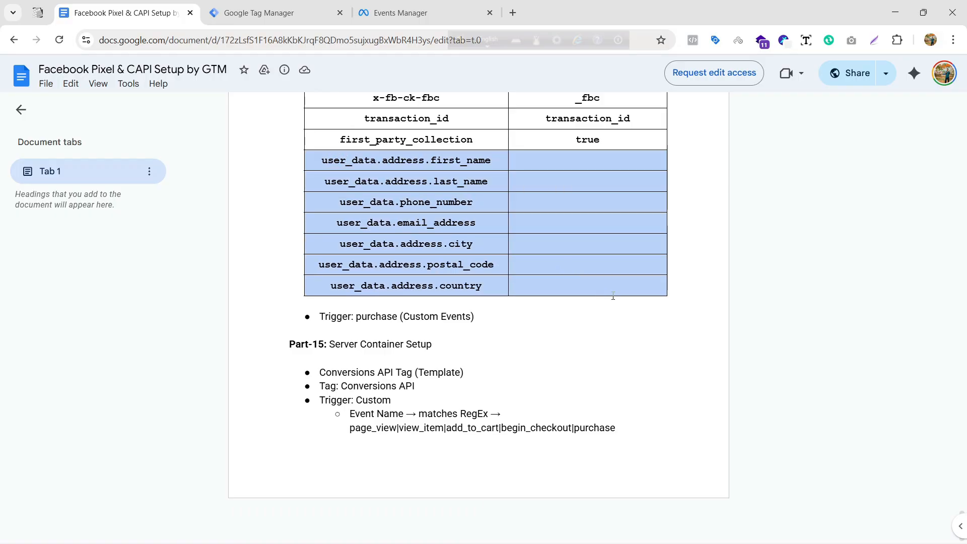
{"action": "left_click", "coordinate": [584, 334]}
{"action": "scroll", "coordinate": [589, 277], "scroll_direction": "up", "scroll_amount": 6}
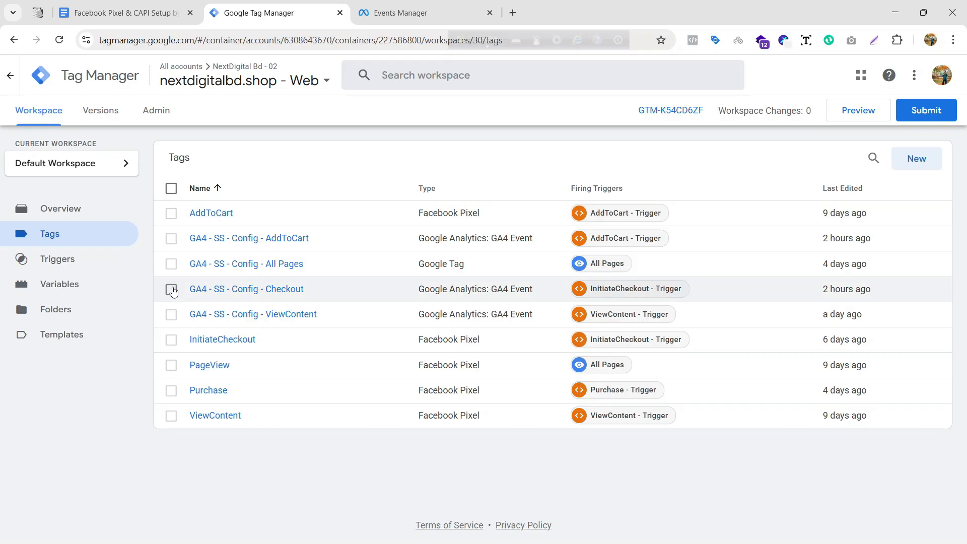
In Google Tag Manager, open the GA4 - SS - Config - Checkout tag and make a copy of it.
{"action": "left_click", "coordinate": [262, 290]}
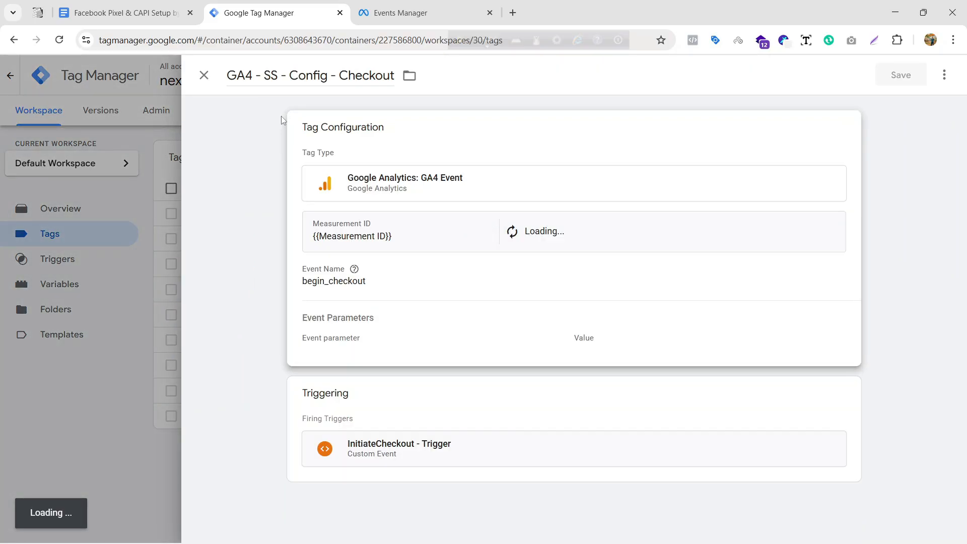
{"action": "left_click", "coordinate": [945, 75]}
{"action": "left_click", "coordinate": [900, 102]}
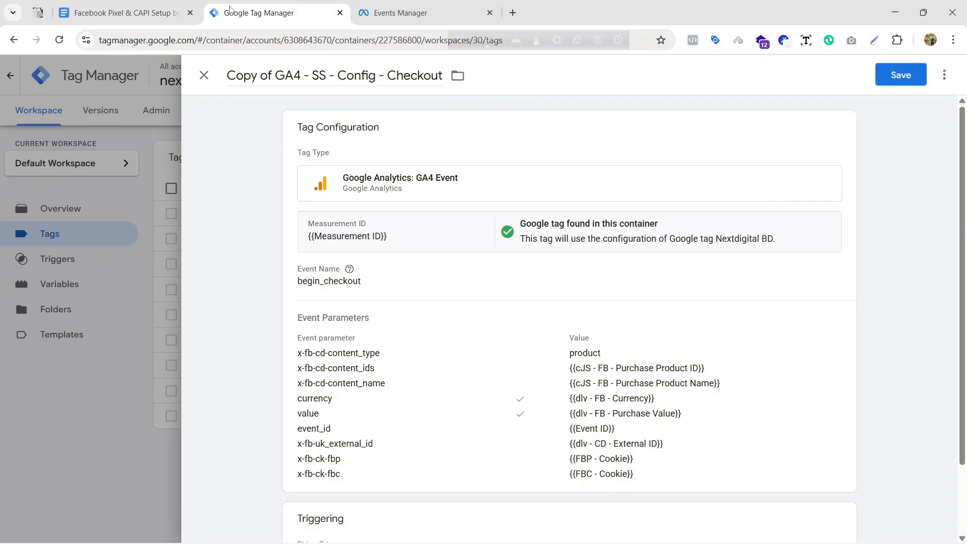
Rename the copied tag to GA4 - SS - Config - Purchase, using the Part-14 heading text from the setup document.
{"action": "key", "text": "ctrl+shift+Tab"}
{"action": "left_click_drag", "start_coordinate": [330, 171], "coordinate": [458, 174]}
{"action": "key", "text": "ctrl+Tab"}
{"action": "left_click", "coordinate": [360, 74]}
{"action": "key", "text": "ctrl+v"}
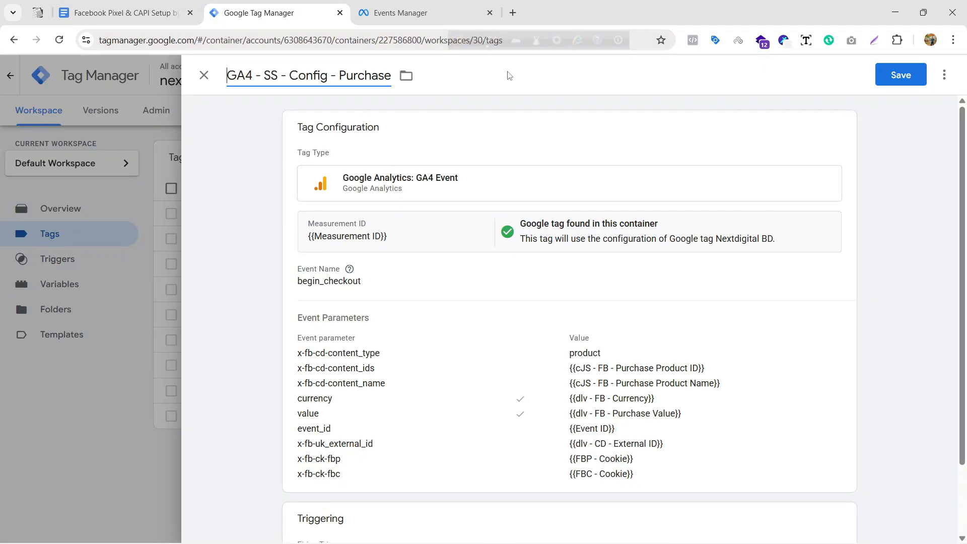
Set the tag's GA4 event name to purchase, copying the name from the Part-14 section of the setup document.
{"action": "left_click", "coordinate": [468, 115]}
{"action": "scroll", "coordinate": [474, 123], "scroll_direction": "down", "scroll_amount": 1}
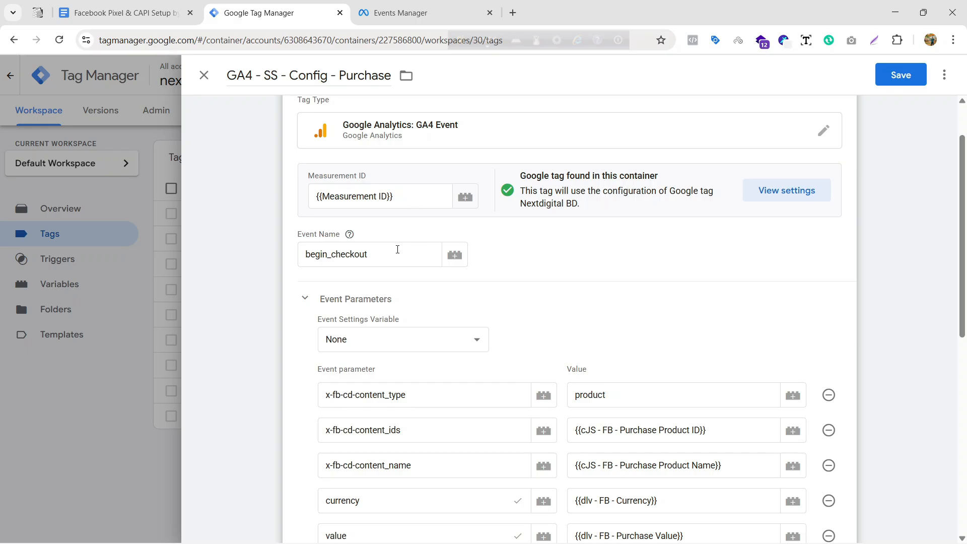
{"action": "left_click_drag", "start_coordinate": [388, 261], "coordinate": [305, 254]}
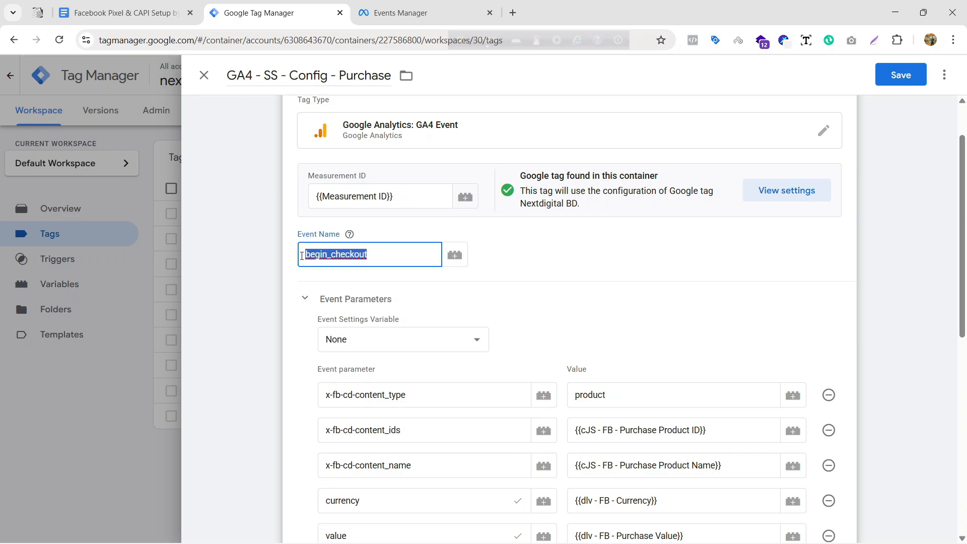
{"action": "key", "text": "BackSpace"}
{"action": "left_click", "coordinate": [147, 15]}
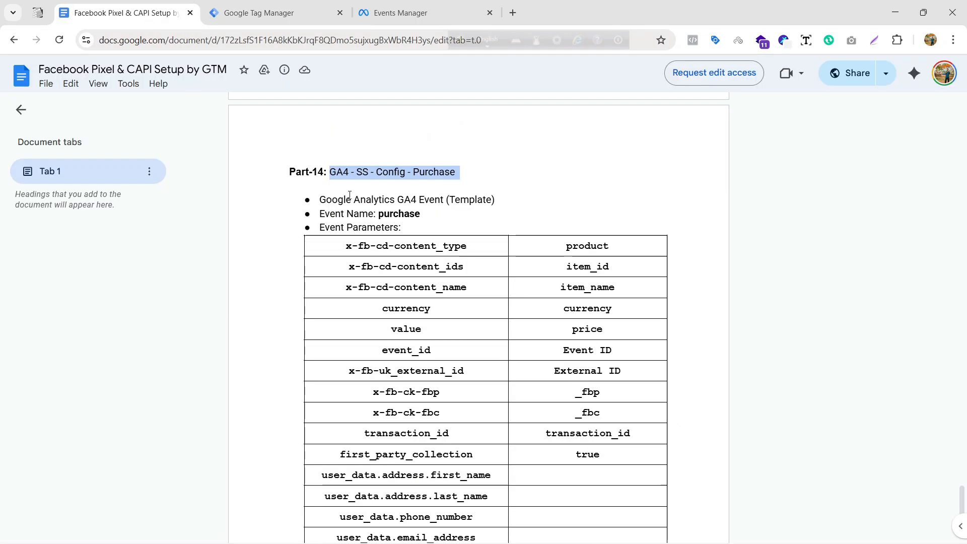
{"action": "left_click", "coordinate": [392, 218]}
{"action": "double_click", "coordinate": [391, 218]}
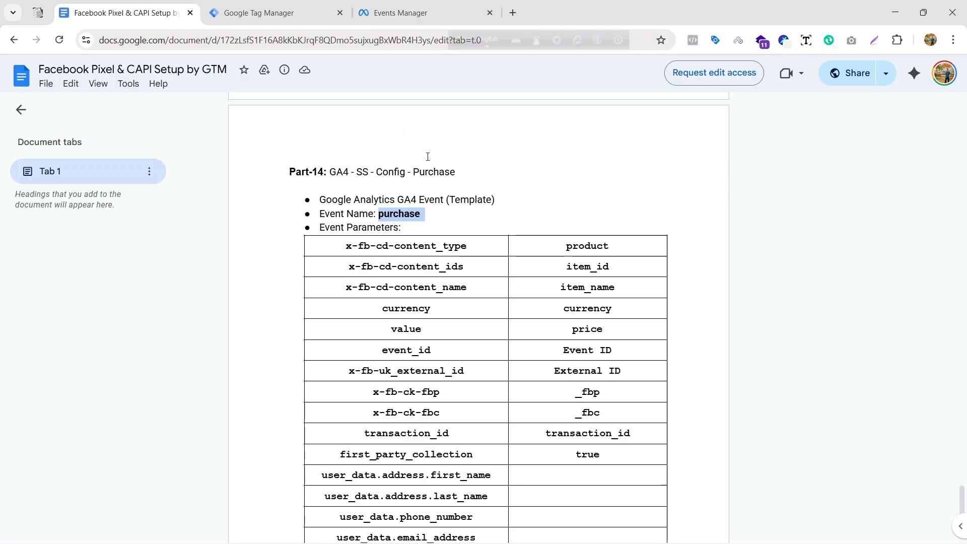
{"action": "left_click", "coordinate": [259, 13]}
{"action": "left_click", "coordinate": [355, 250]}
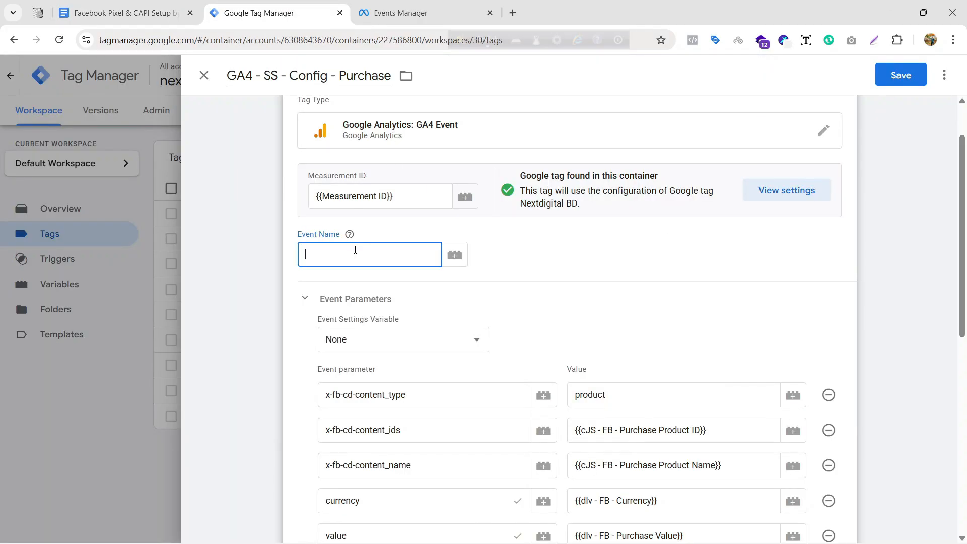
{"action": "key", "text": "ctrl+v"}
{"action": "left_click", "coordinate": [600, 257]}
Check the purchase tag's existing event parameters and their assigned variables, especially content IDs, content name and value.
{"action": "scroll", "coordinate": [599, 257], "scroll_direction": "down", "scroll_amount": 4}
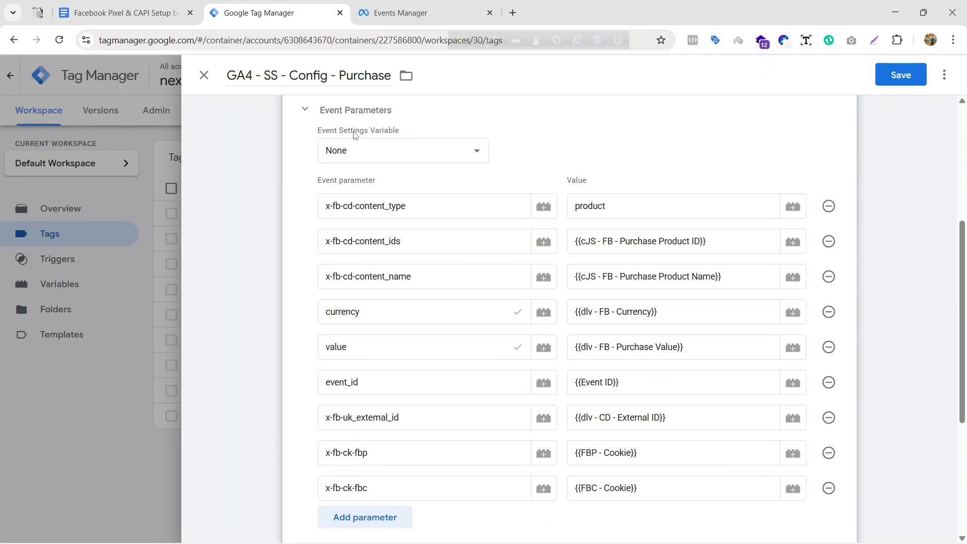
{"action": "scroll", "coordinate": [492, 155], "scroll_direction": "down", "scroll_amount": 2}
{"action": "scroll", "coordinate": [322, 126], "scroll_direction": "up", "scroll_amount": 1}
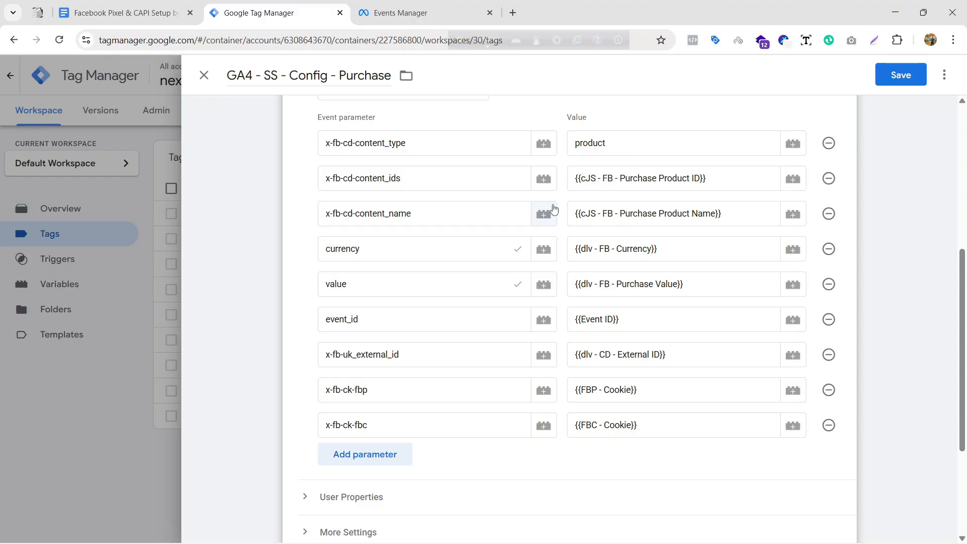
{"action": "left_click", "coordinate": [427, 183]}
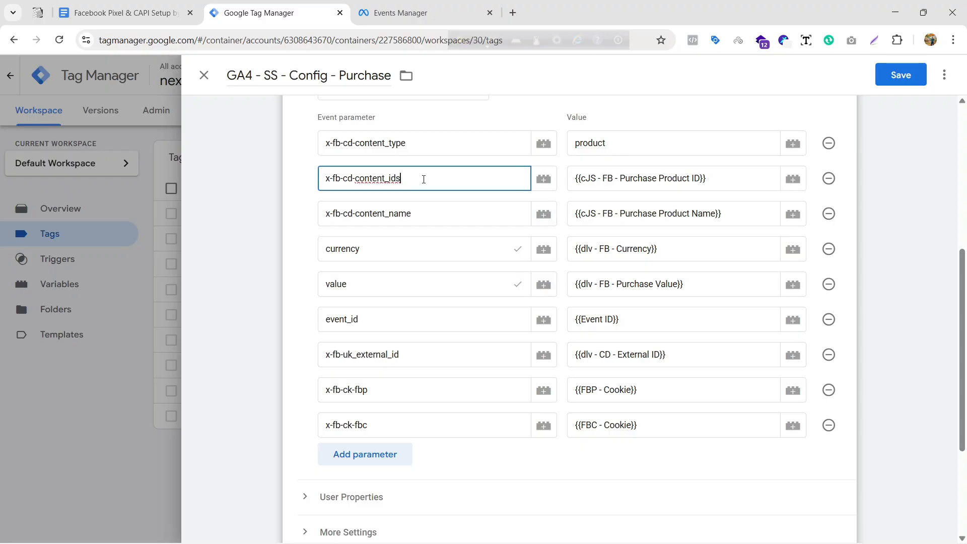
{"action": "left_click", "coordinate": [435, 219]}
{"action": "left_click", "coordinate": [426, 284]}
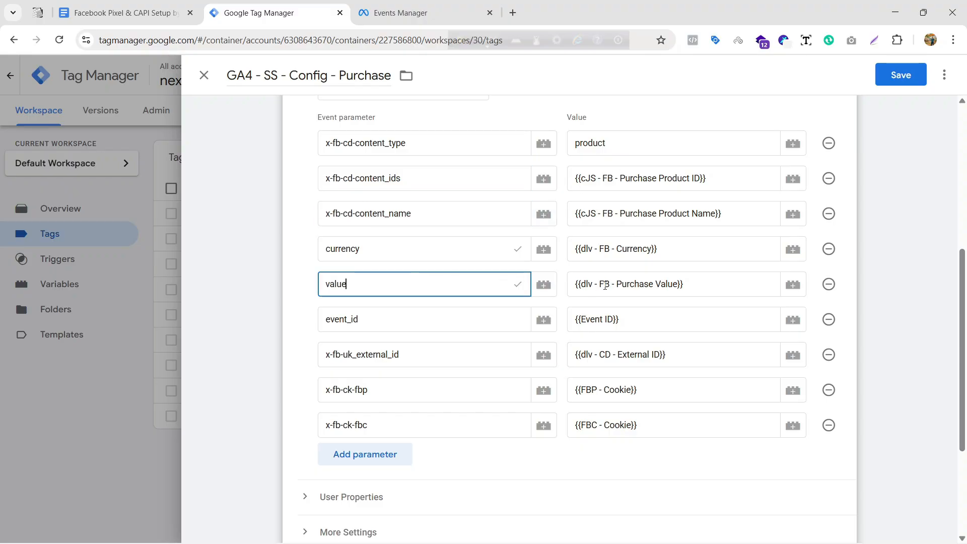
{"action": "left_click", "coordinate": [698, 289]}
{"action": "left_click", "coordinate": [734, 214]}
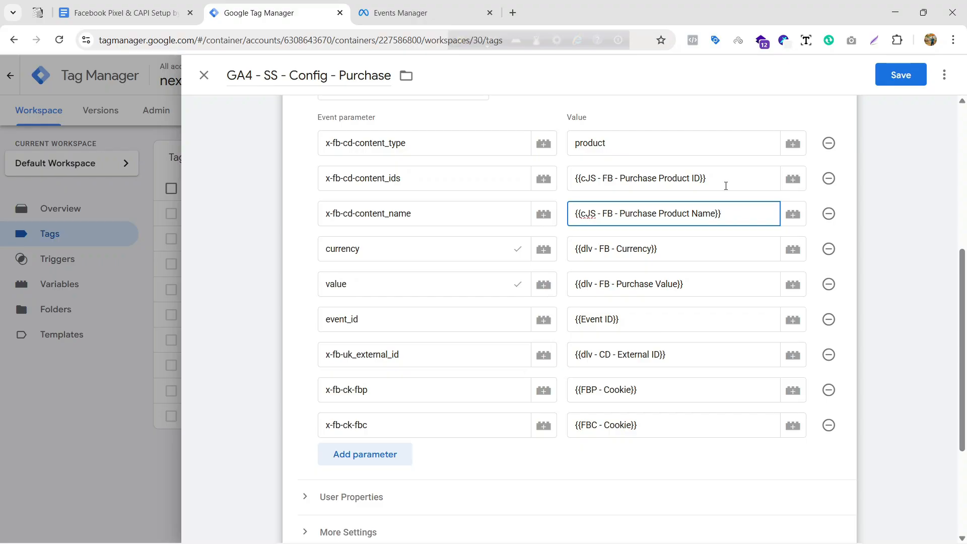
{"action": "left_click", "coordinate": [726, 185]}
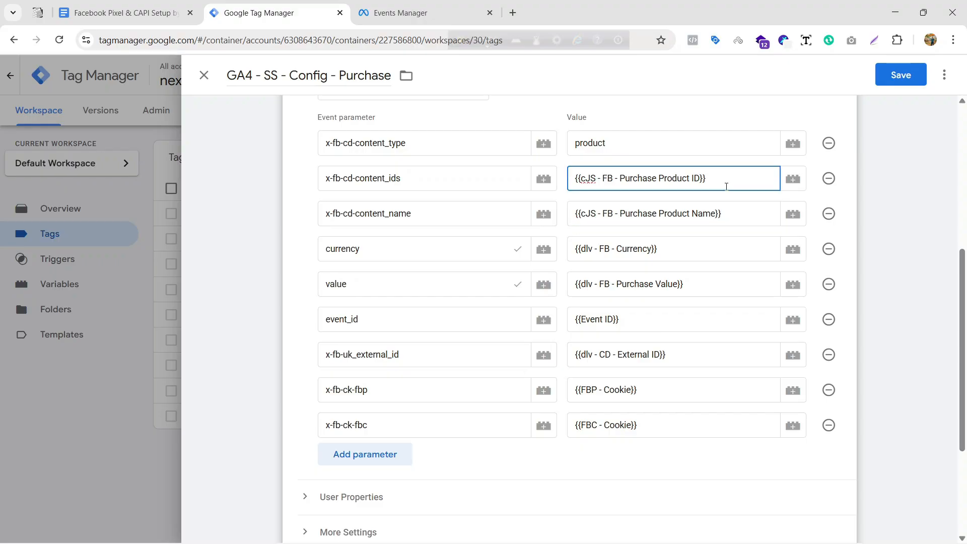
{"action": "left_click", "coordinate": [722, 214]}
{"action": "left_click", "coordinate": [699, 280]}
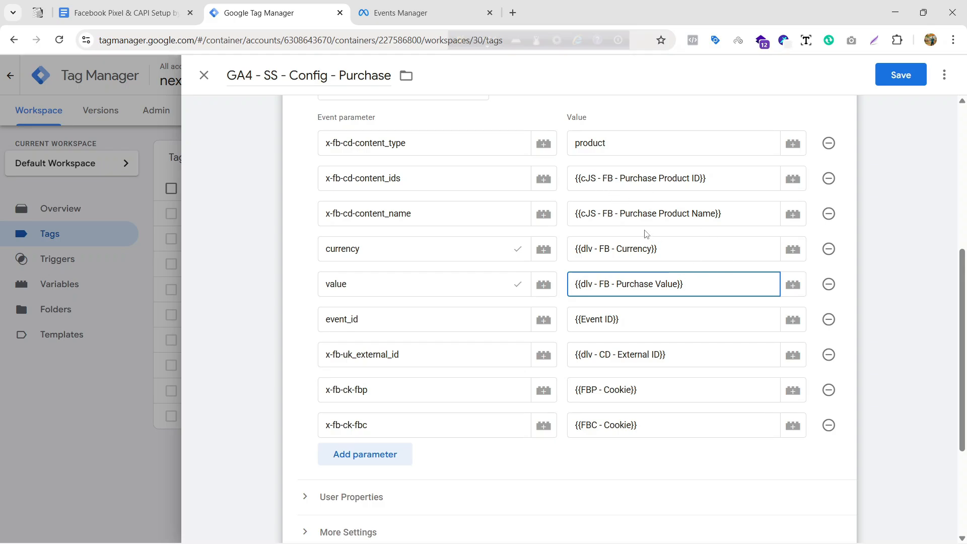
{"action": "scroll", "coordinate": [641, 222], "scroll_direction": "down", "scroll_amount": 1}
In the setup document, review the additional purchase parameters and copy the parameter name first_party_collection from the table.
{"action": "key", "text": "ctrl+shift+Tab"}
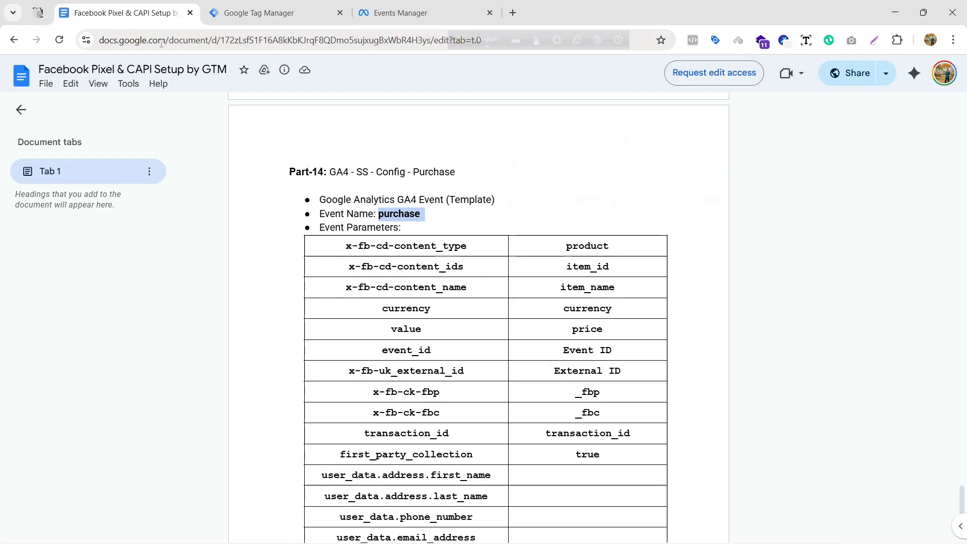
{"action": "scroll", "coordinate": [483, 227], "scroll_direction": "down", "scroll_amount": 3}
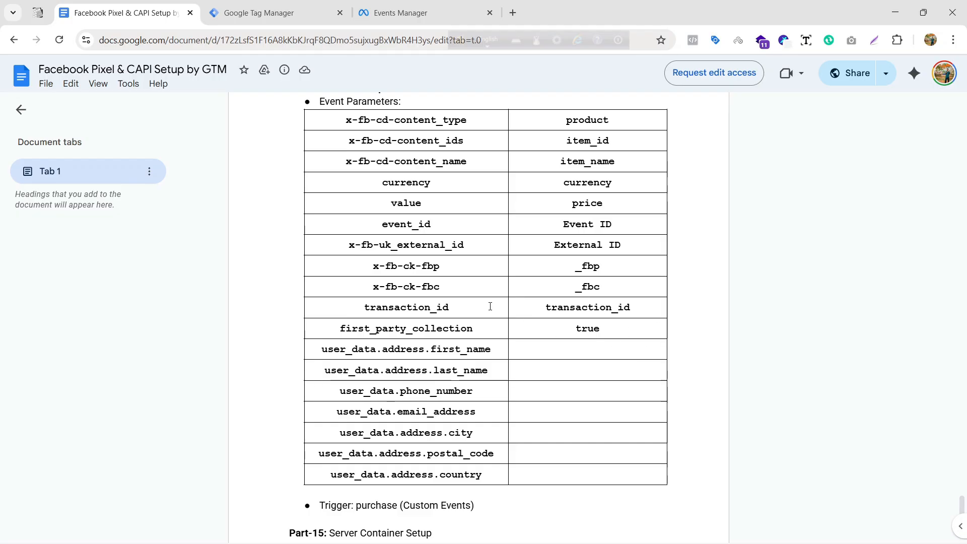
{"action": "left_click_drag", "start_coordinate": [377, 326], "coordinate": [579, 491]}
{"action": "left_click", "coordinate": [566, 428]}
{"action": "left_click_drag", "start_coordinate": [336, 328], "coordinate": [564, 474]}
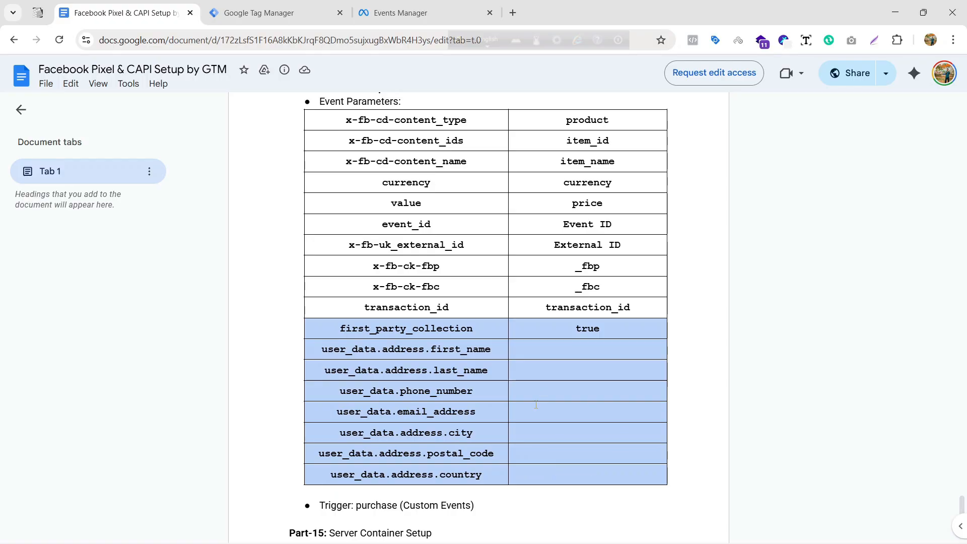
{"action": "left_click", "coordinate": [603, 324]}
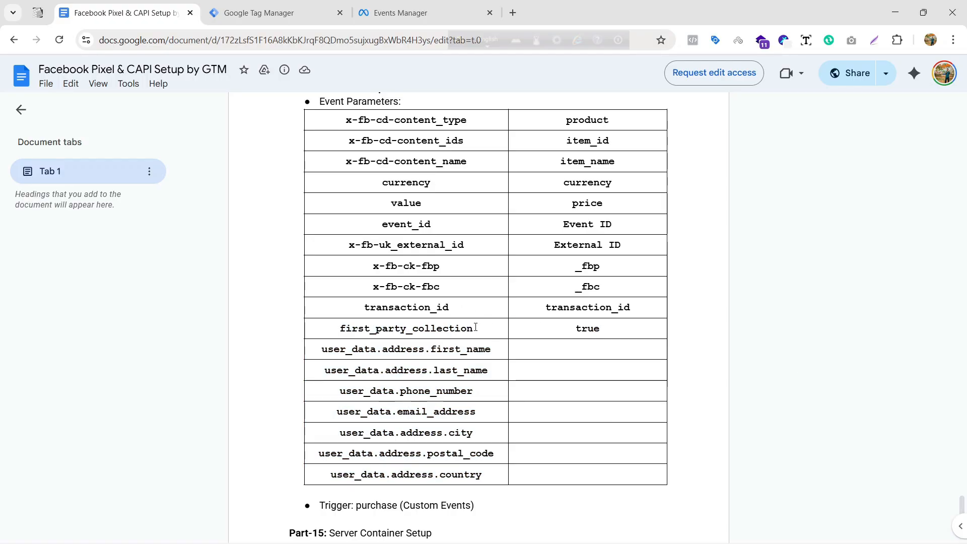
{"action": "left_click_drag", "start_coordinate": [476, 330], "coordinate": [329, 332]}
{"action": "key", "text": "ctrl+c"}
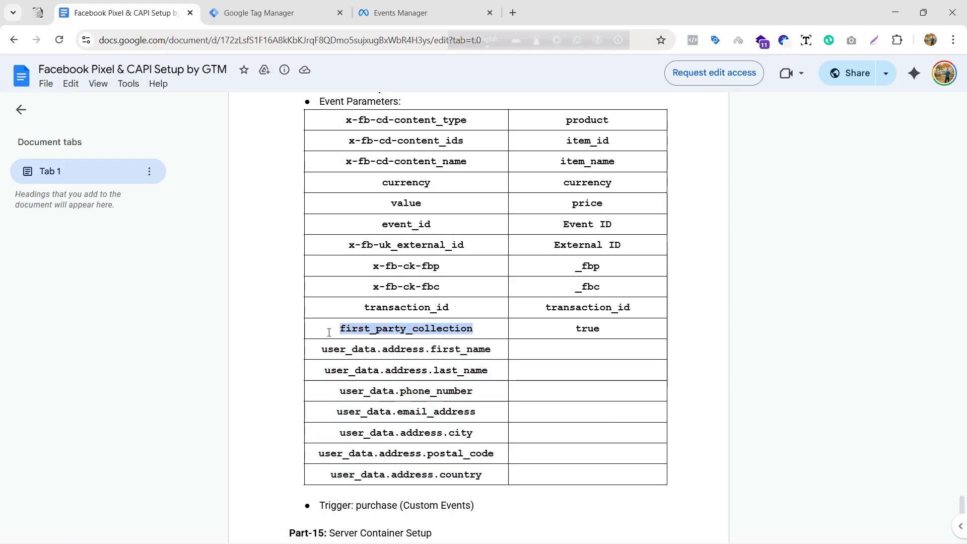
Add the event parameter first_party_collection with the value true to the purchase tag in Google Tag Manager.
{"action": "left_click", "coordinate": [259, 12]}
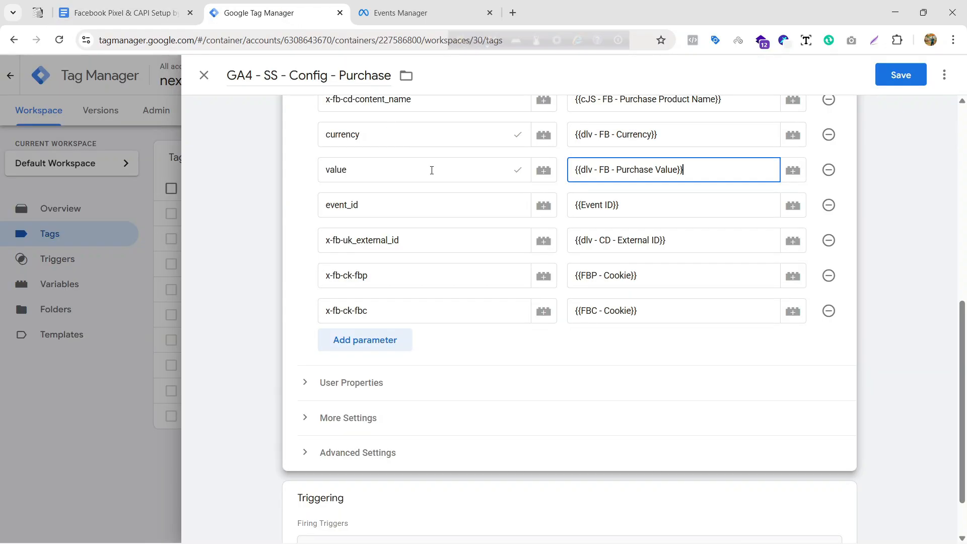
{"action": "scroll", "coordinate": [496, 280], "scroll_direction": "up", "scroll_amount": 1}
{"action": "scroll", "coordinate": [497, 280], "scroll_direction": "up", "scroll_amount": 5}
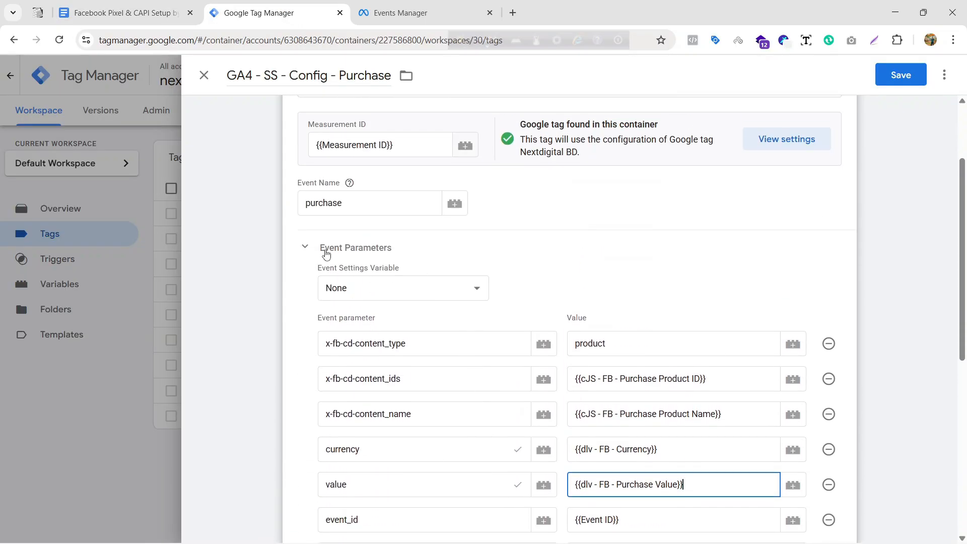
{"action": "scroll", "coordinate": [617, 335], "scroll_direction": "down", "scroll_amount": 7}
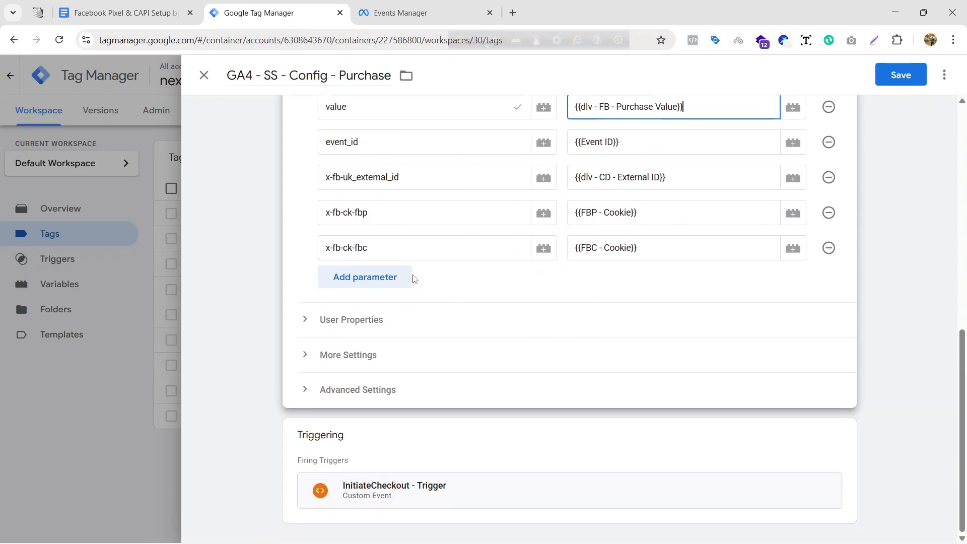
{"action": "left_click", "coordinate": [392, 286]}
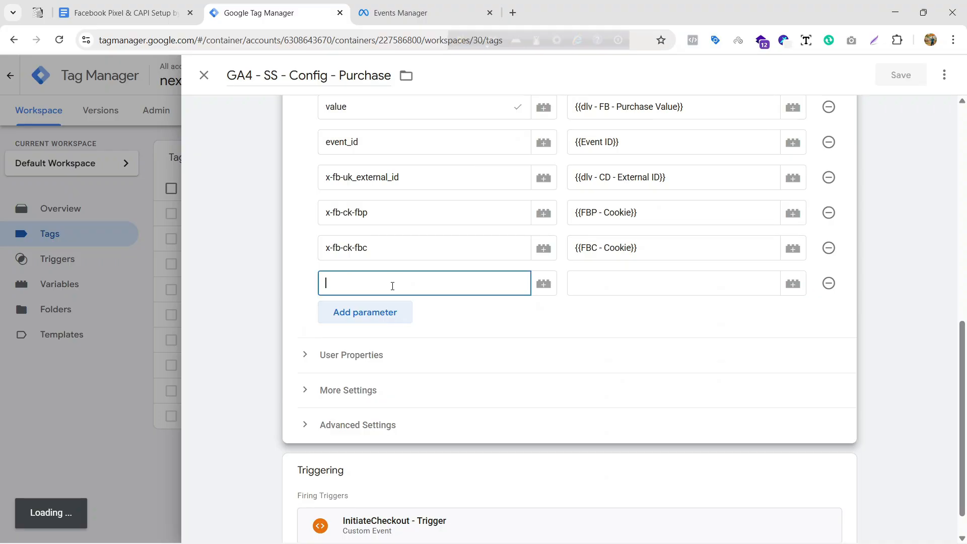
{"action": "key", "text": "ctrl+v"}
{"action": "left_click", "coordinate": [631, 284]}
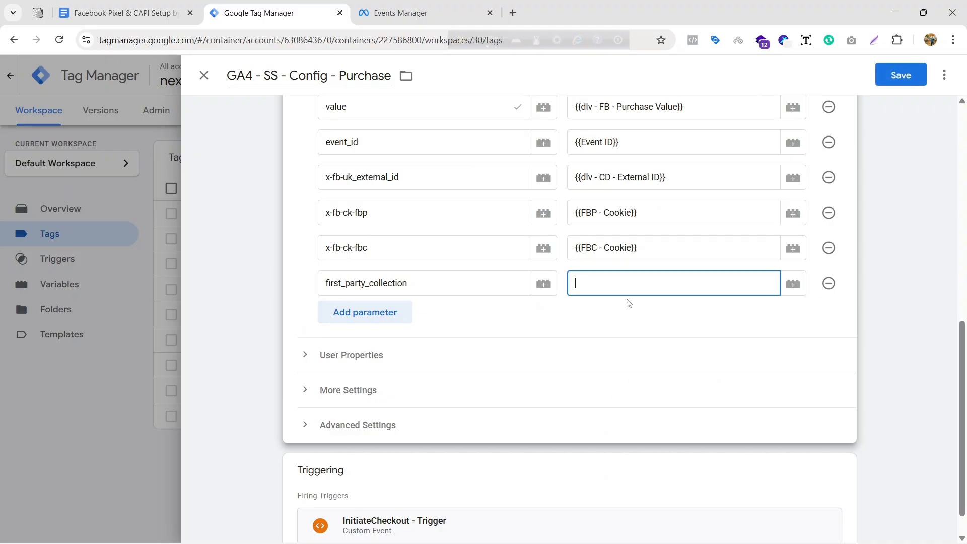
{"action": "type", "text": "true"}
Add a new event parameter named transaction_id to the purchase tag, copying the name from the setup document's parameter table.
{"action": "left_click", "coordinate": [355, 319]}
{"action": "left_click", "coordinate": [121, 13]}
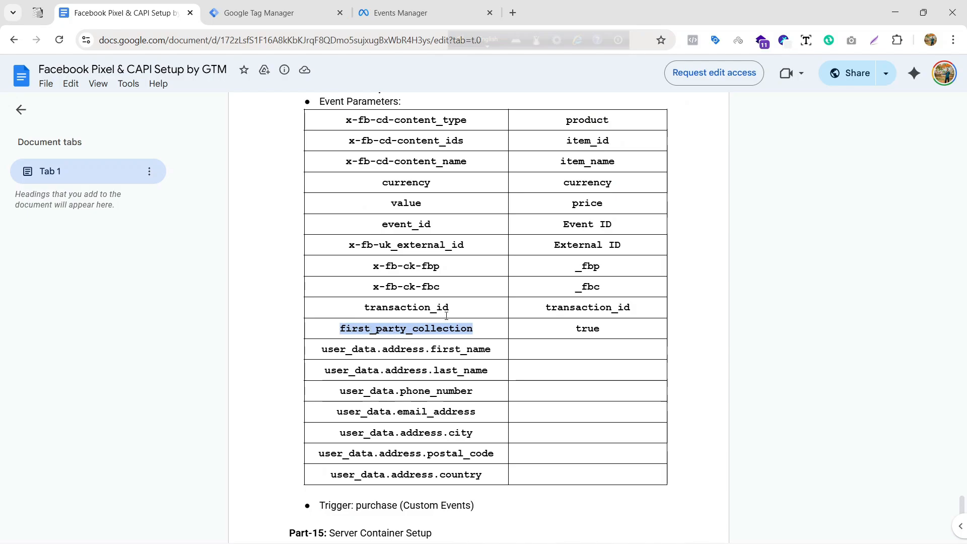
{"action": "left_click_drag", "start_coordinate": [449, 308], "coordinate": [345, 309]}
{"action": "key", "text": "ctrl+c"}
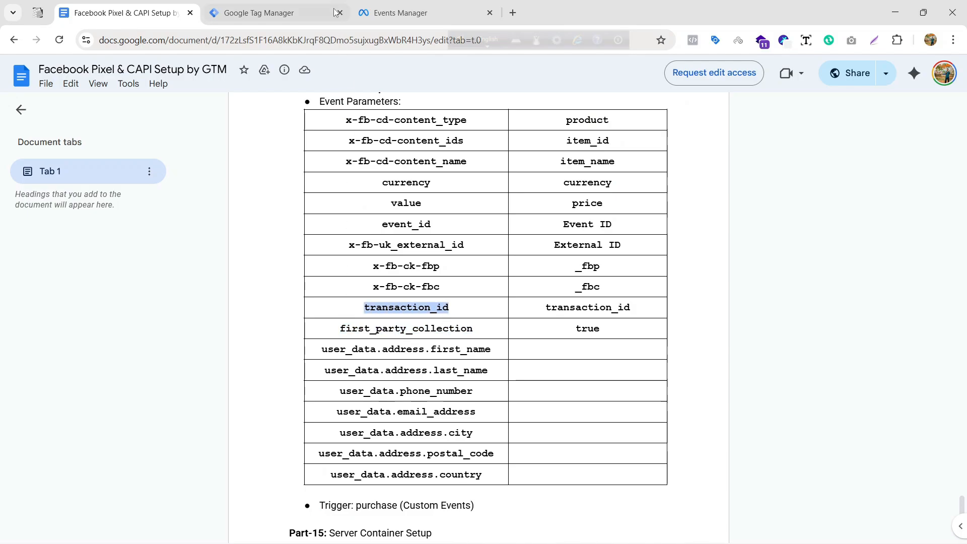
{"action": "left_click", "coordinate": [258, 12]}
{"action": "left_click", "coordinate": [378, 318]}
{"action": "key", "text": "ctrl+v"}
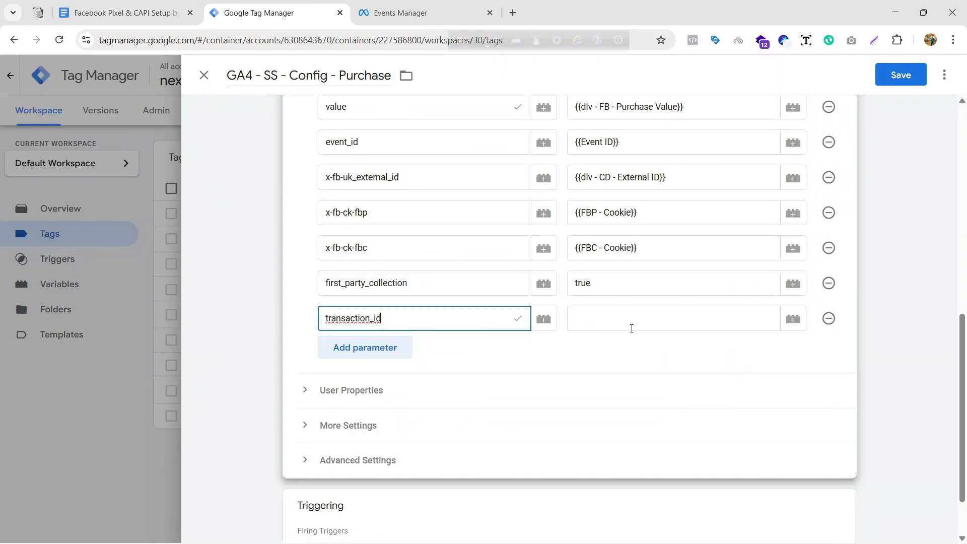
Assign the variable dlv - FB - Transaction ID as the value of the transaction_id parameter.
{"action": "left_click", "coordinate": [793, 319]}
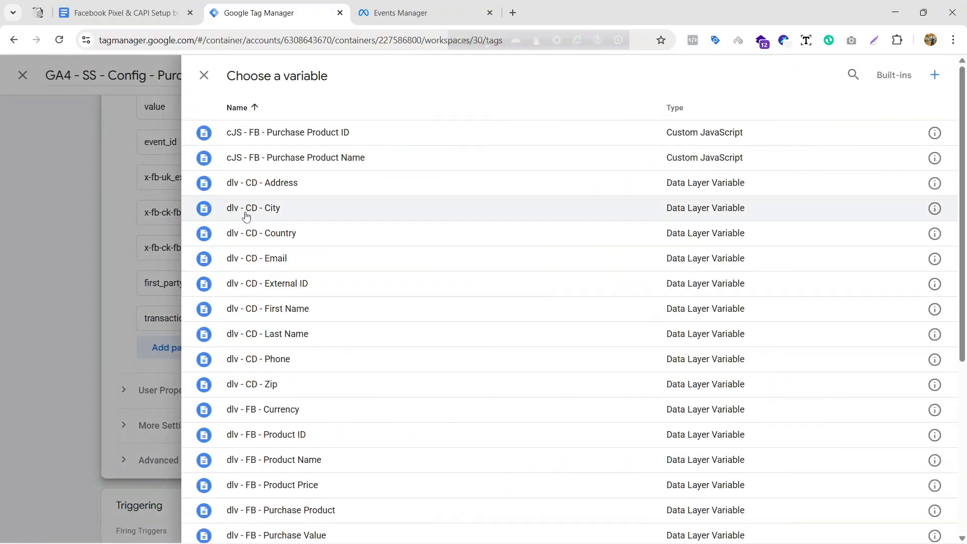
{"action": "scroll", "coordinate": [388, 274], "scroll_direction": "down", "scroll_amount": 2}
{"action": "scroll", "coordinate": [287, 201], "scroll_direction": "up", "scroll_amount": 1}
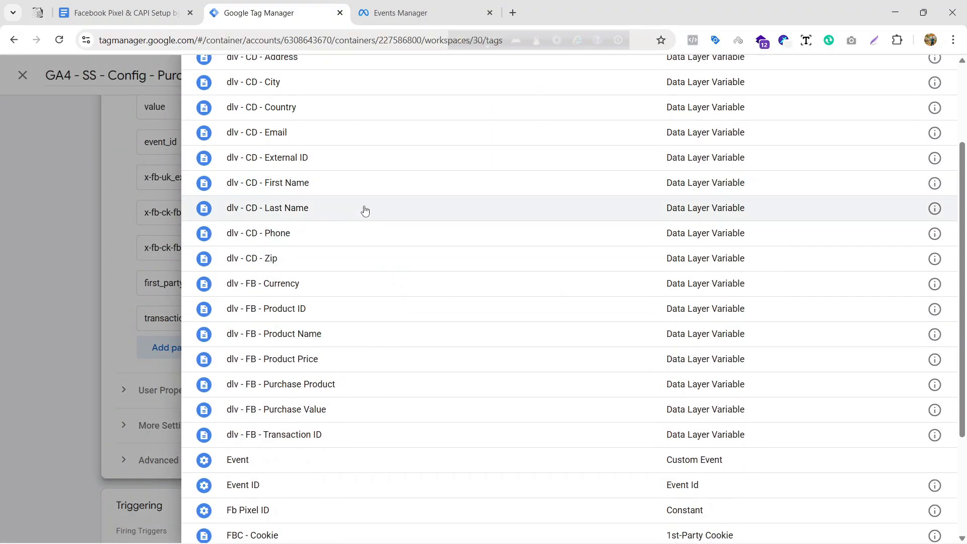
{"action": "left_click", "coordinate": [358, 436]}
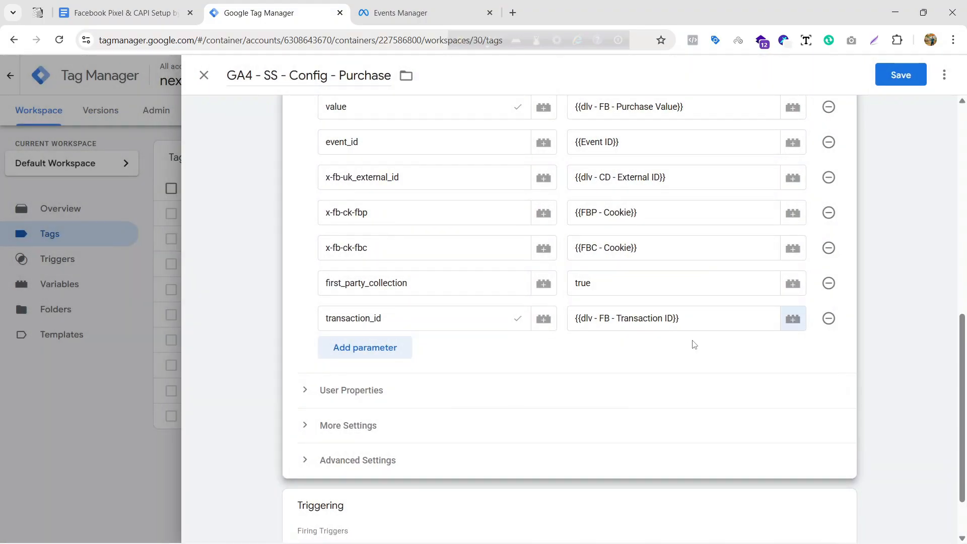
Expand the purchase tag's User Properties and add seven empty property rows.
{"action": "scroll", "coordinate": [550, 330], "scroll_direction": "down", "scroll_amount": 1}
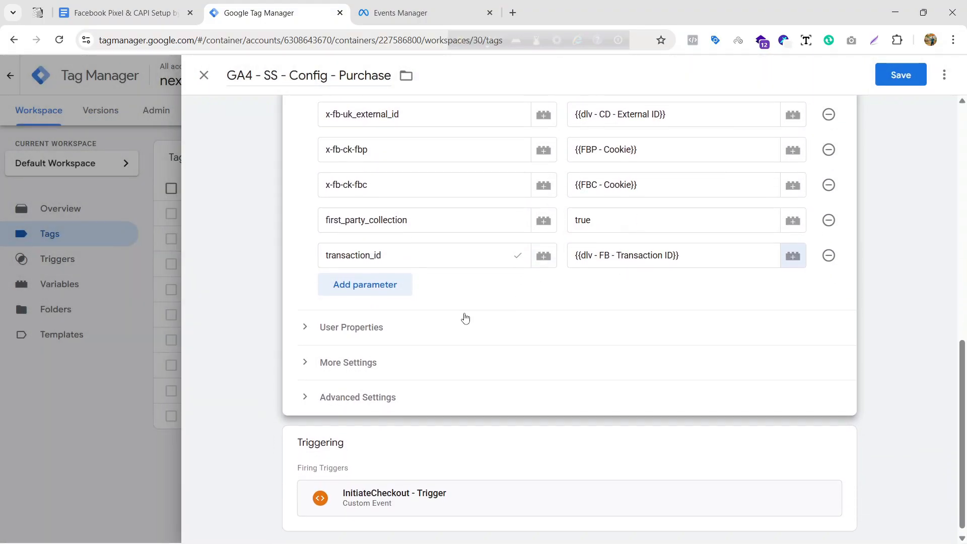
{"action": "left_click", "coordinate": [418, 334]}
{"action": "scroll", "coordinate": [412, 313], "scroll_direction": "down", "scroll_amount": 1}
{"action": "left_click", "coordinate": [346, 311]}
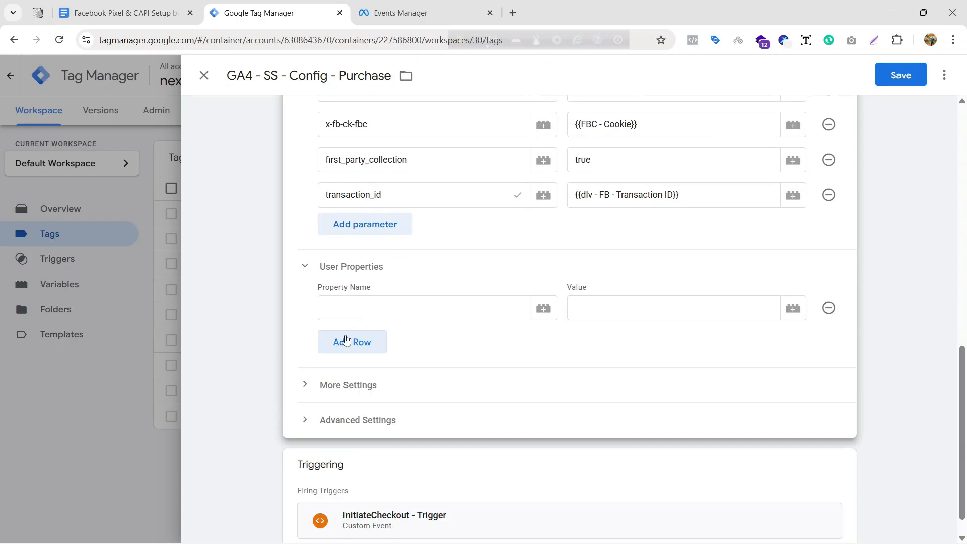
{"action": "left_click", "coordinate": [352, 341]}
{"action": "left_click", "coordinate": [365, 372]}
{"action": "left_click", "coordinate": [366, 401]}
{"action": "left_click", "coordinate": [358, 430]}
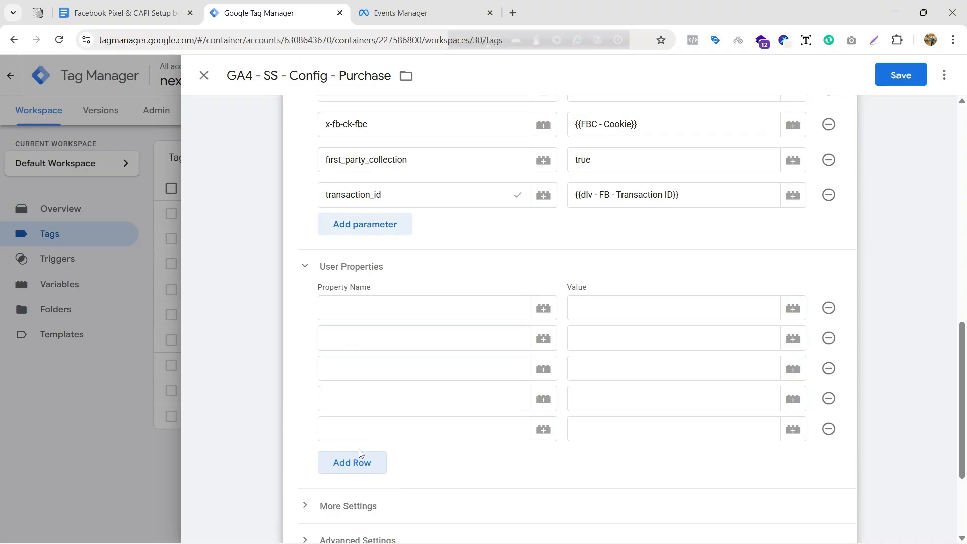
{"action": "left_click", "coordinate": [359, 461]}
{"action": "left_click", "coordinate": [355, 487]}
Copy user_data.address.first_name from the setup document and enter it as the first user property's name in Google Tag Manager.
{"action": "left_click", "coordinate": [121, 13]}
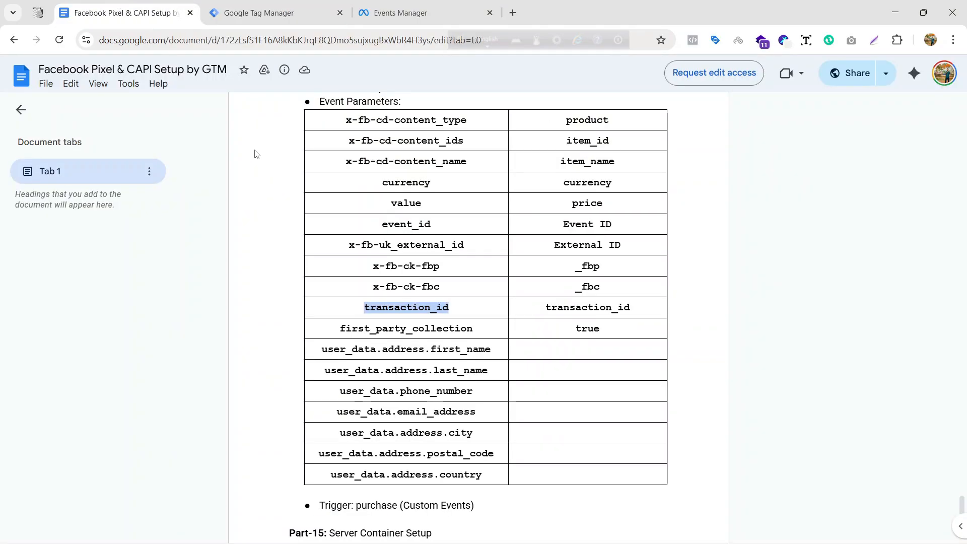
{"action": "scroll", "coordinate": [455, 220], "scroll_direction": "down", "scroll_amount": 3}
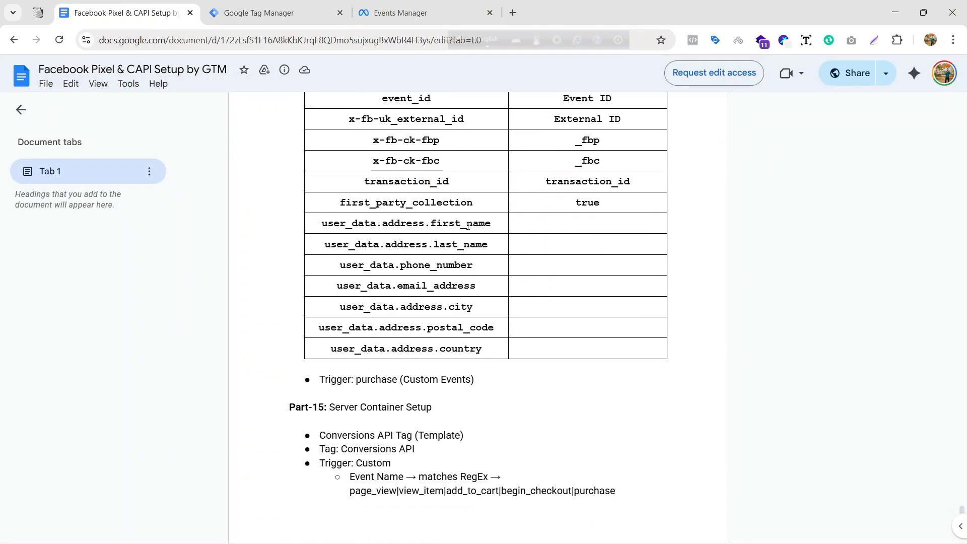
{"action": "left_click_drag", "start_coordinate": [321, 224], "coordinate": [495, 225]}
{"action": "key", "text": "ctrl+c"}
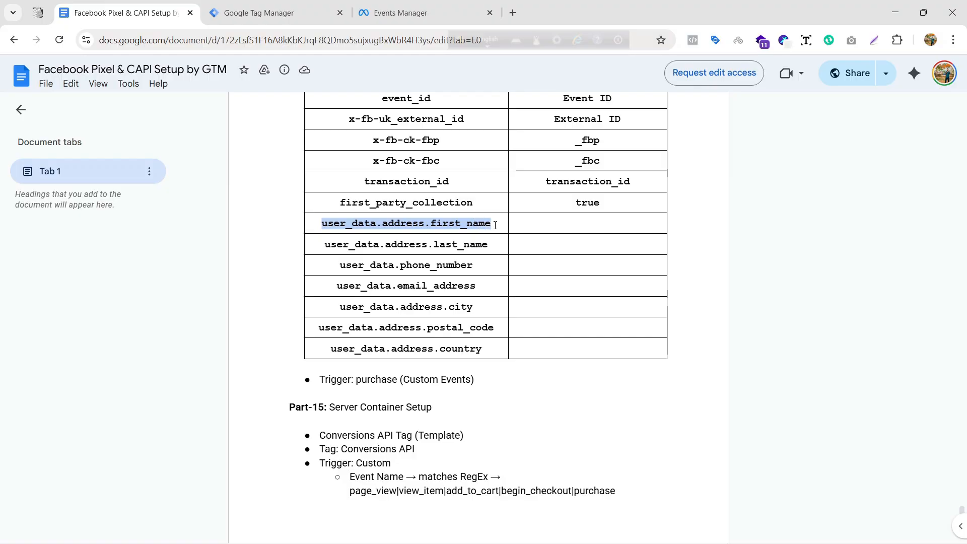
{"action": "left_click", "coordinate": [258, 12]}
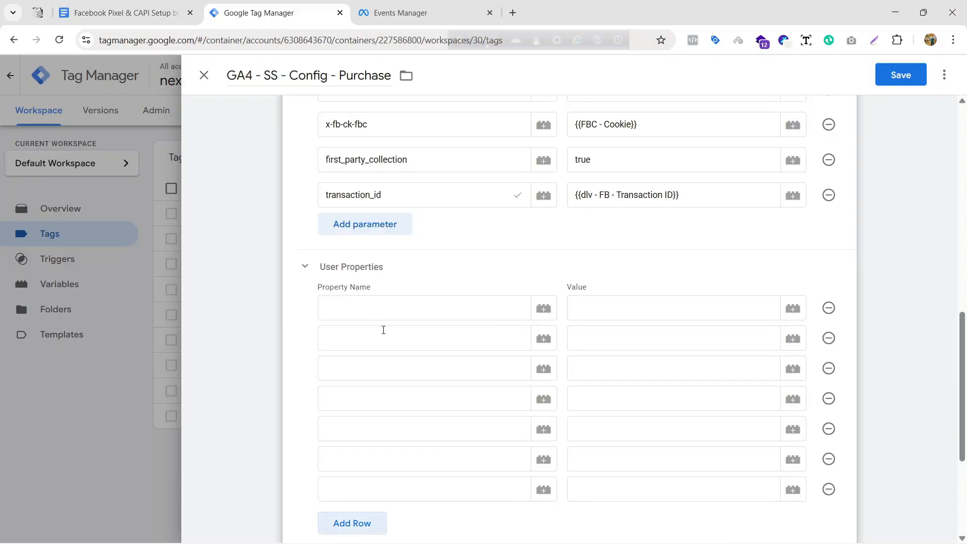
{"action": "left_click", "coordinate": [383, 317]}
{"action": "key", "text": "ctrl+v"}
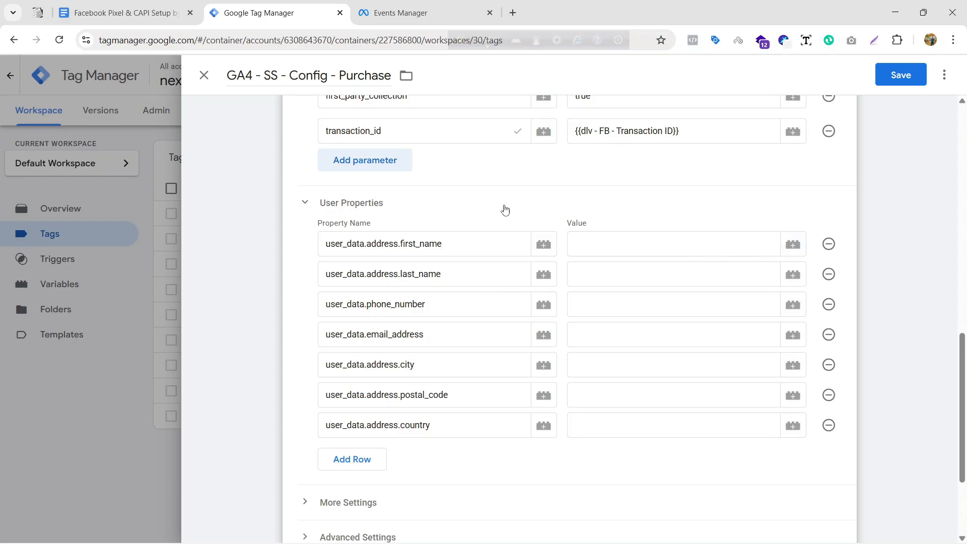
Assign dlv - CD - First Name, dlv - CD - Last Name and dlv - CD - Phone to the first name, last name and phone number properties.
{"action": "left_click", "coordinate": [792, 245]}
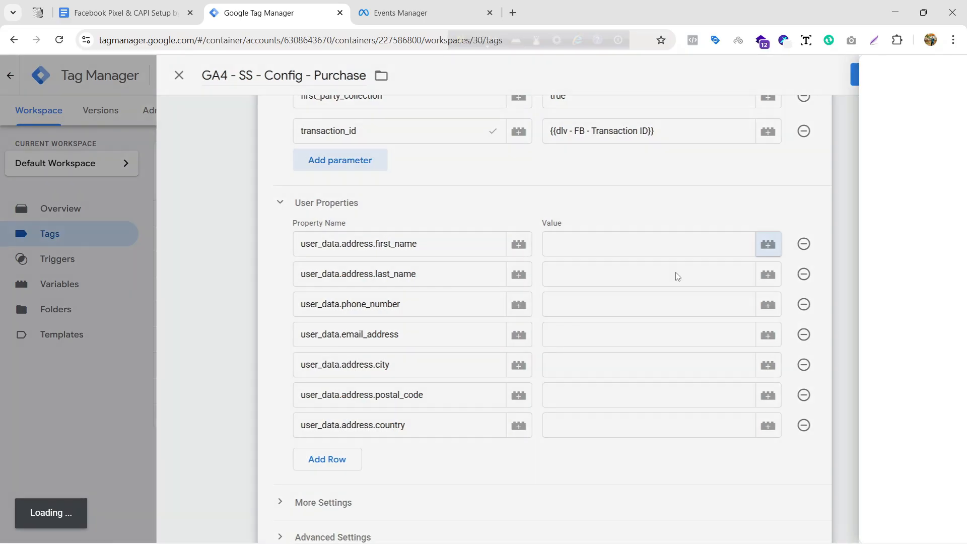
{"action": "scroll", "coordinate": [417, 350], "scroll_direction": "down", "scroll_amount": 3}
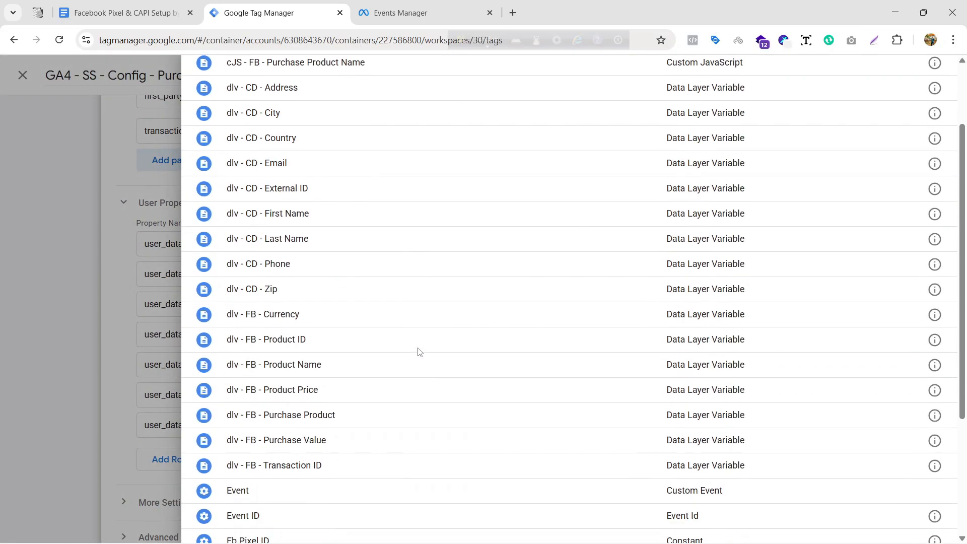
{"action": "left_click", "coordinate": [359, 195]}
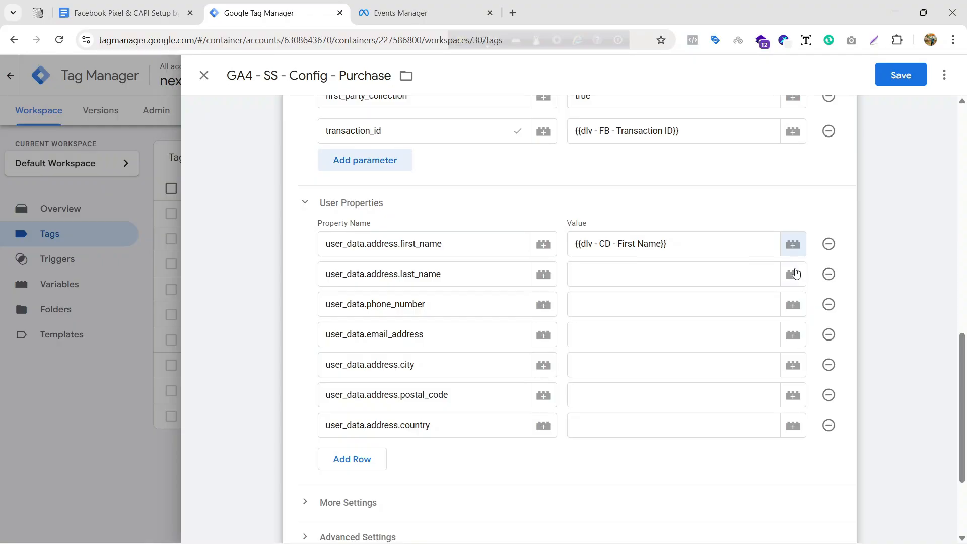
{"action": "left_click", "coordinate": [793, 275]}
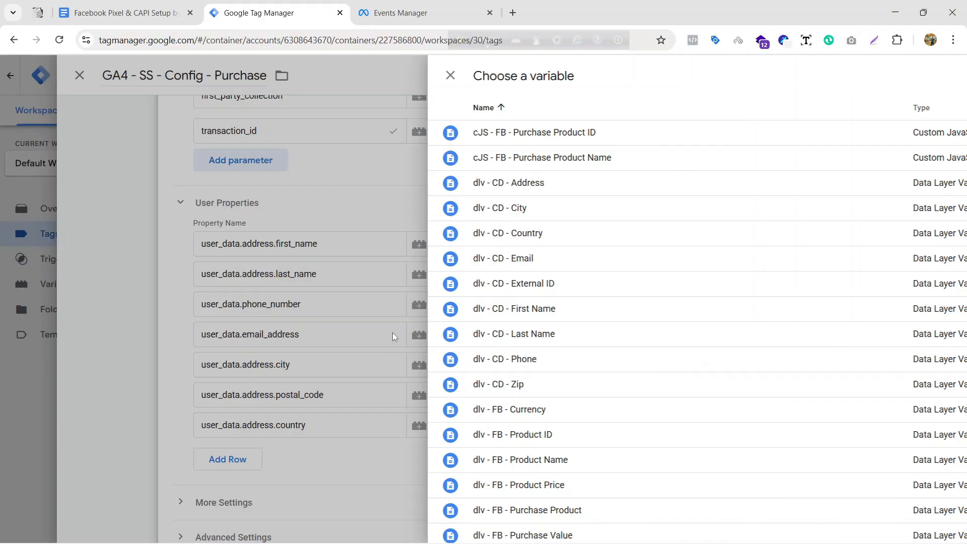
{"action": "left_click", "coordinate": [393, 335]}
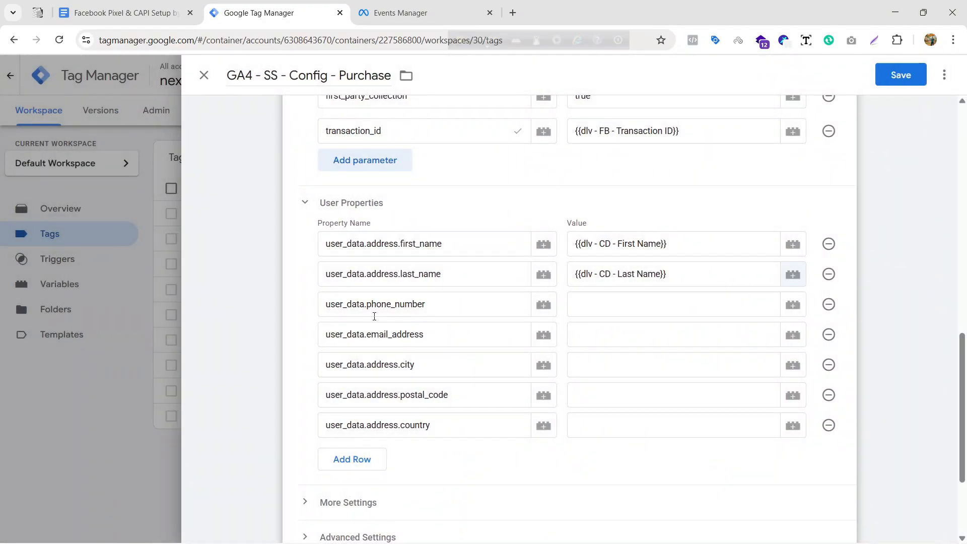
{"action": "left_click", "coordinate": [793, 304]}
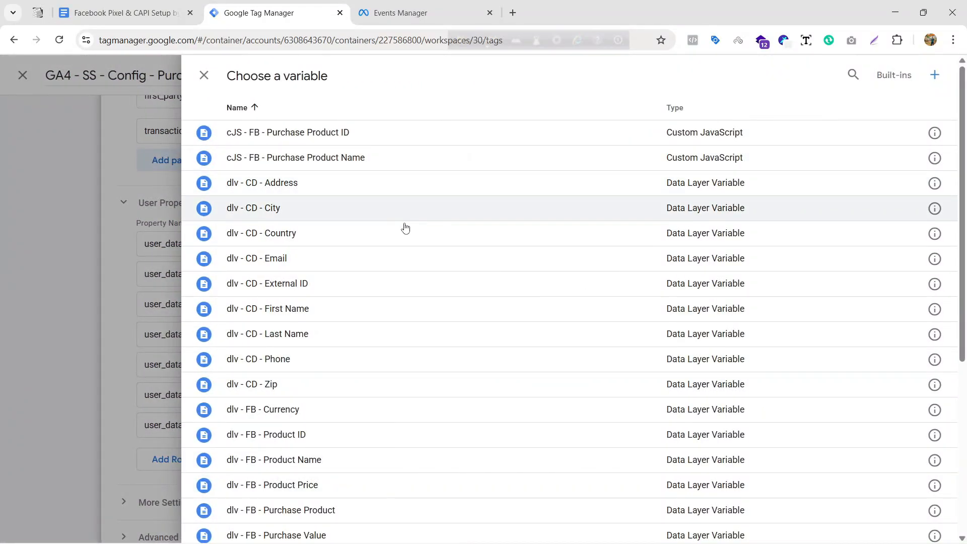
{"action": "left_click", "coordinate": [374, 358]}
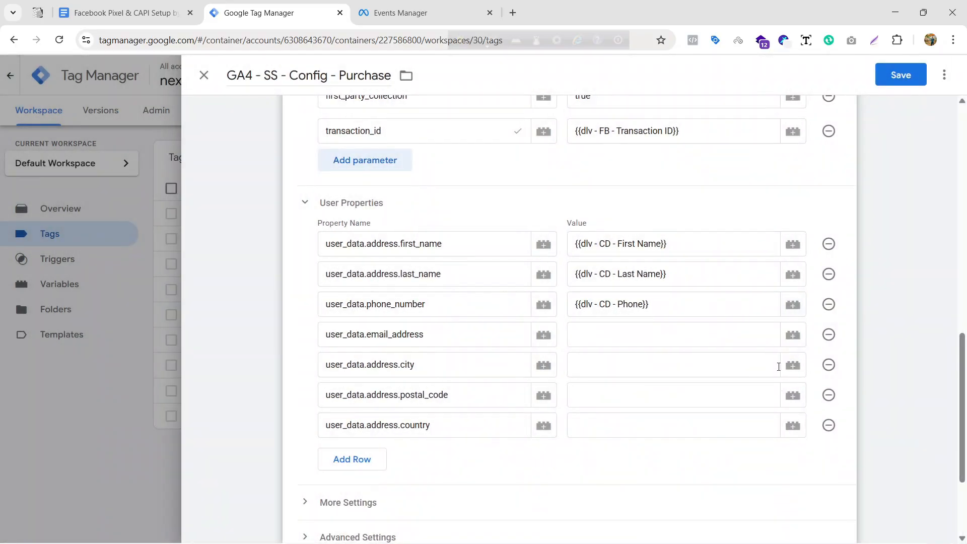
Assign dlv - CD - Email, dlv - CD - City, dlv - CD - Zip and dlv - CD - Country to the email, city, postal code and country properties.
{"action": "scroll", "coordinate": [564, 350], "scroll_direction": "down", "scroll_amount": 1}
{"action": "scroll", "coordinate": [655, 282], "scroll_direction": "up", "scroll_amount": 1}
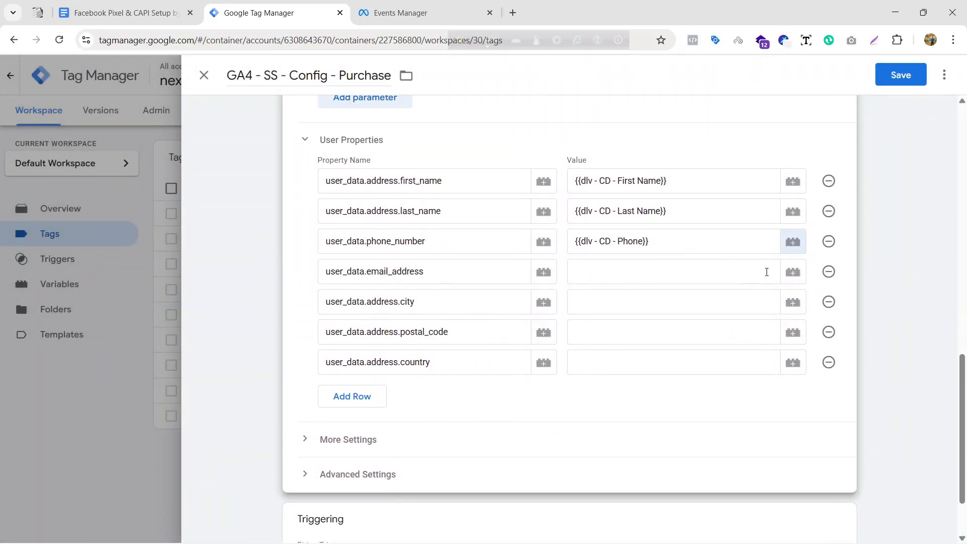
{"action": "left_click", "coordinate": [789, 272]}
{"action": "left_click", "coordinate": [410, 259]}
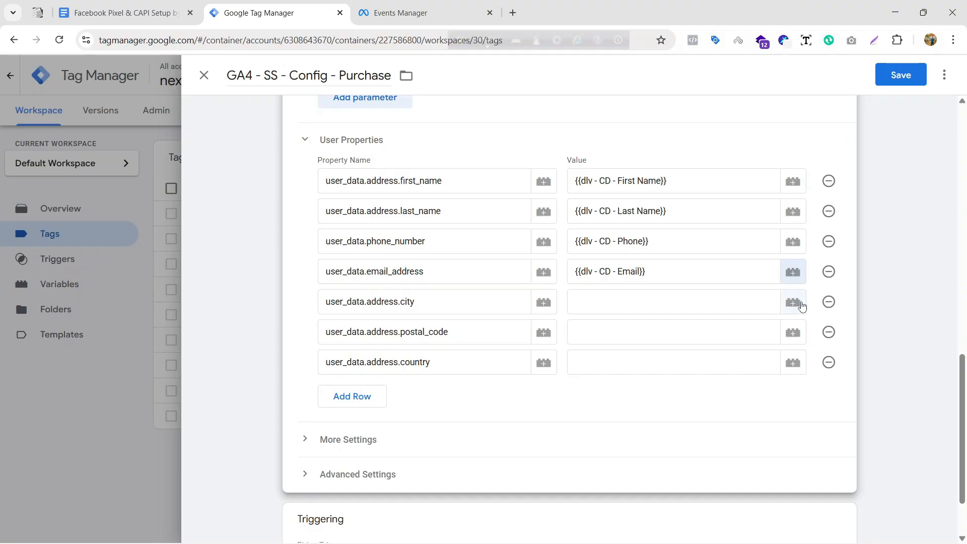
{"action": "left_click", "coordinate": [795, 303]}
{"action": "left_click", "coordinate": [353, 218]}
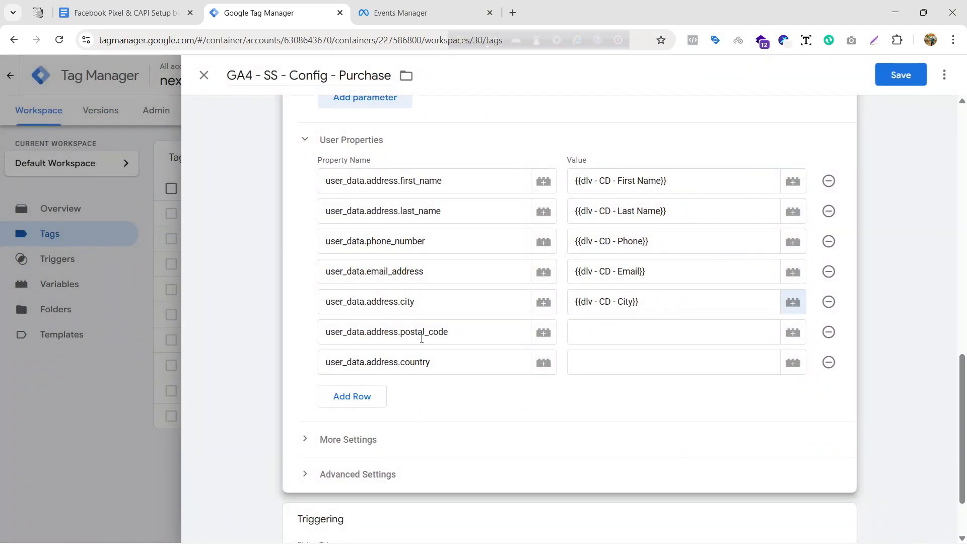
{"action": "left_click", "coordinate": [793, 332]}
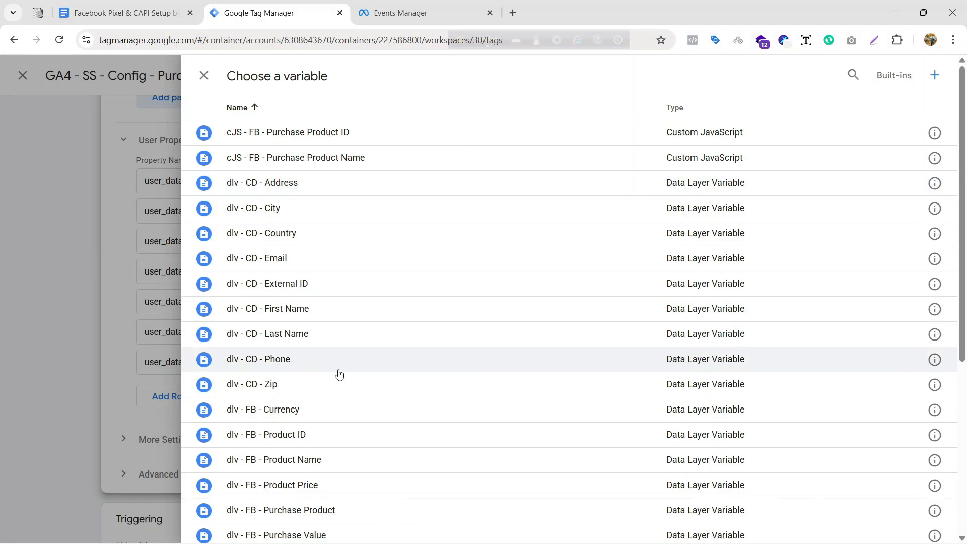
{"action": "left_click", "coordinate": [372, 395]}
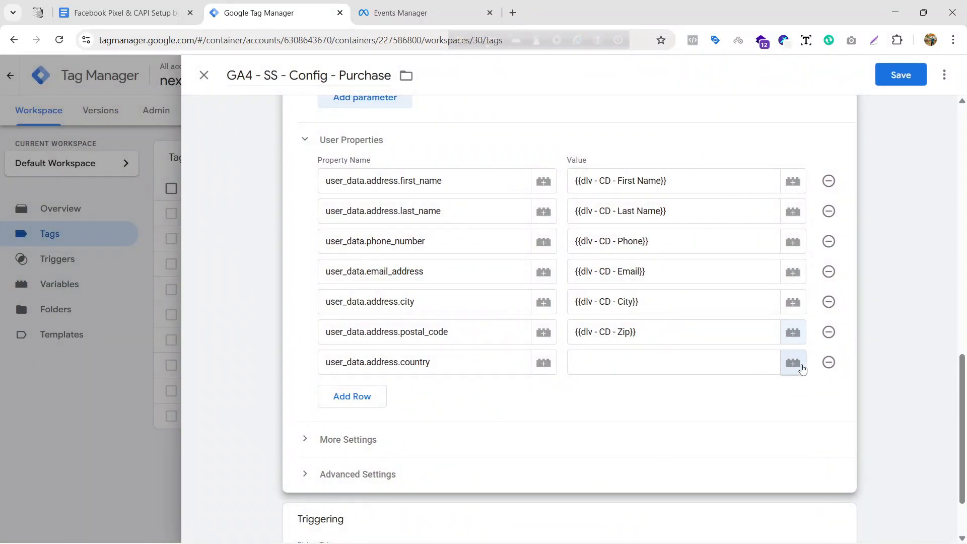
{"action": "left_click", "coordinate": [793, 363]}
{"action": "left_click", "coordinate": [381, 235]}
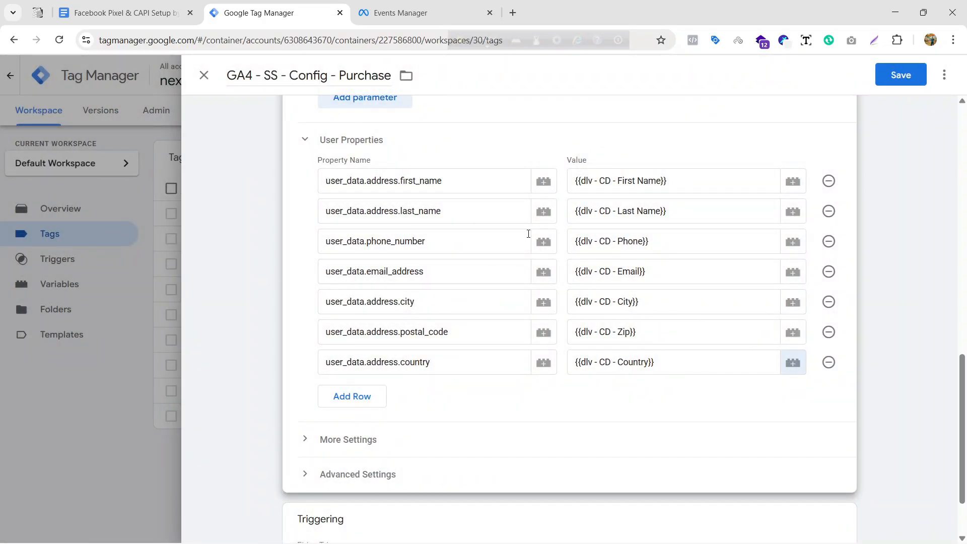
Replace the purchase tag's firing trigger InitiateCheckout - Trigger with Purchase - Trigger.
{"action": "scroll", "coordinate": [600, 343], "scroll_direction": "down", "scroll_amount": 2}
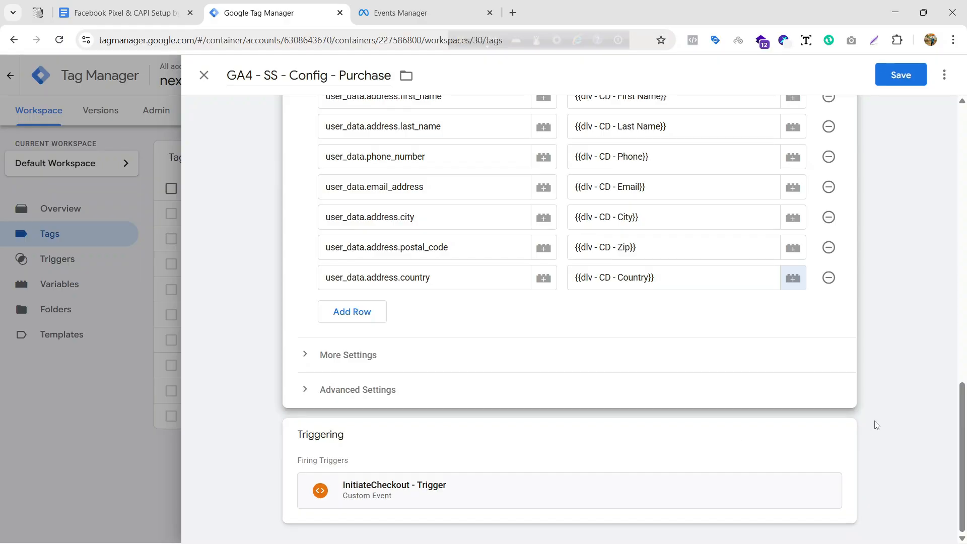
{"action": "left_click", "coordinate": [840, 433]}
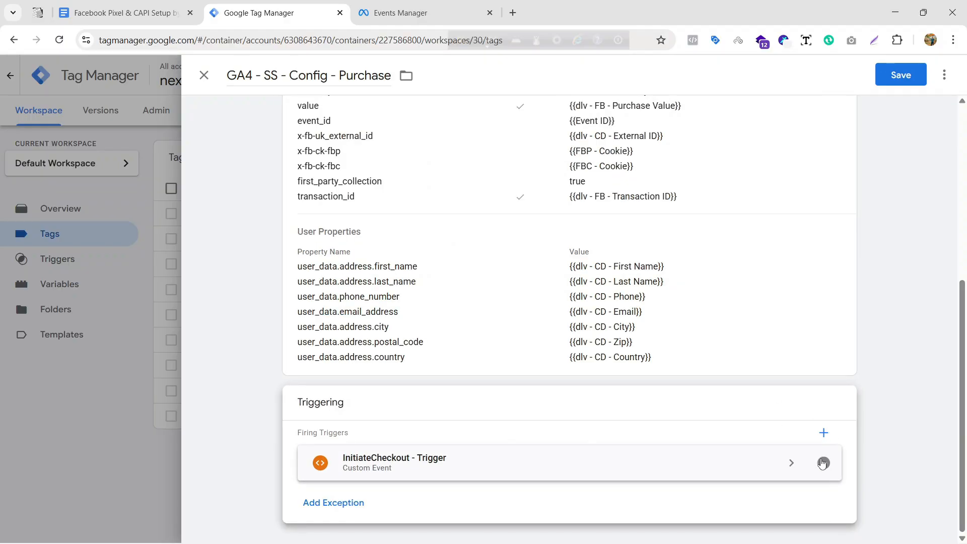
{"action": "left_click", "coordinate": [823, 462]}
{"action": "left_click", "coordinate": [726, 466]}
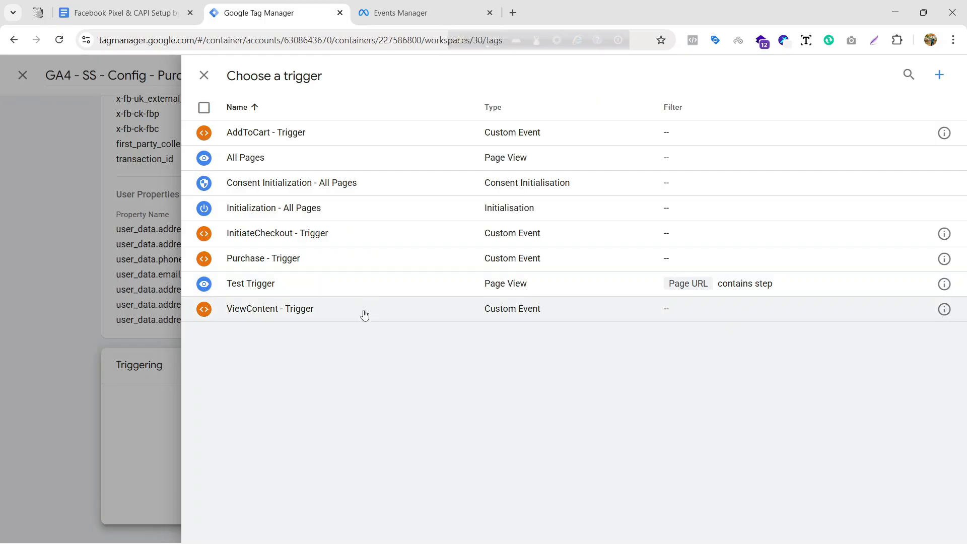
{"action": "left_click", "coordinate": [465, 261]}
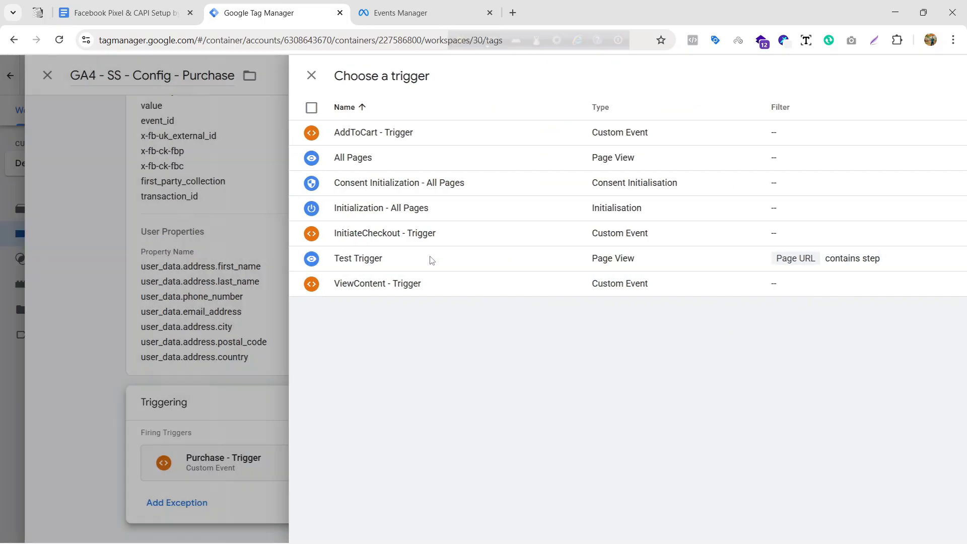
Check the tag configuration from its beginning and save the GA4 - SS - Config - Purchase tag.
{"action": "scroll", "coordinate": [774, 320], "scroll_direction": "up", "scroll_amount": 4}
{"action": "scroll", "coordinate": [774, 321], "scroll_direction": "up", "scroll_amount": 3}
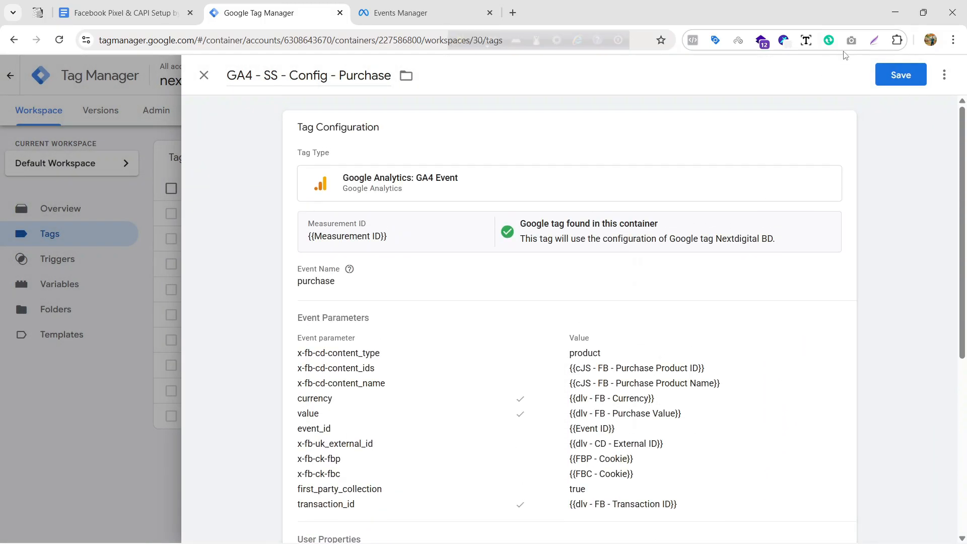
{"action": "left_click", "coordinate": [901, 75]}
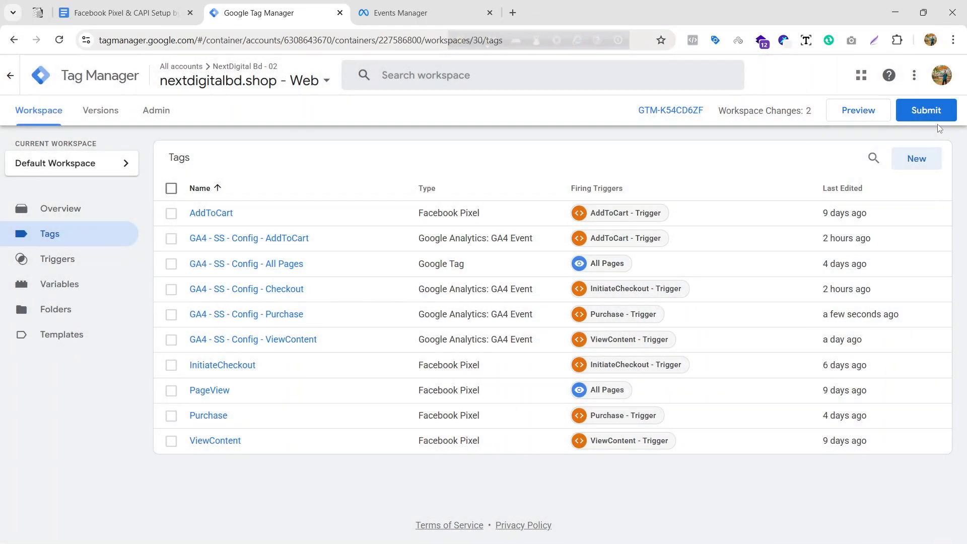
Submit and publish the workspace changes, skipping the container version name and description.
{"action": "left_click", "coordinate": [927, 112]}
{"action": "left_click", "coordinate": [920, 75]}
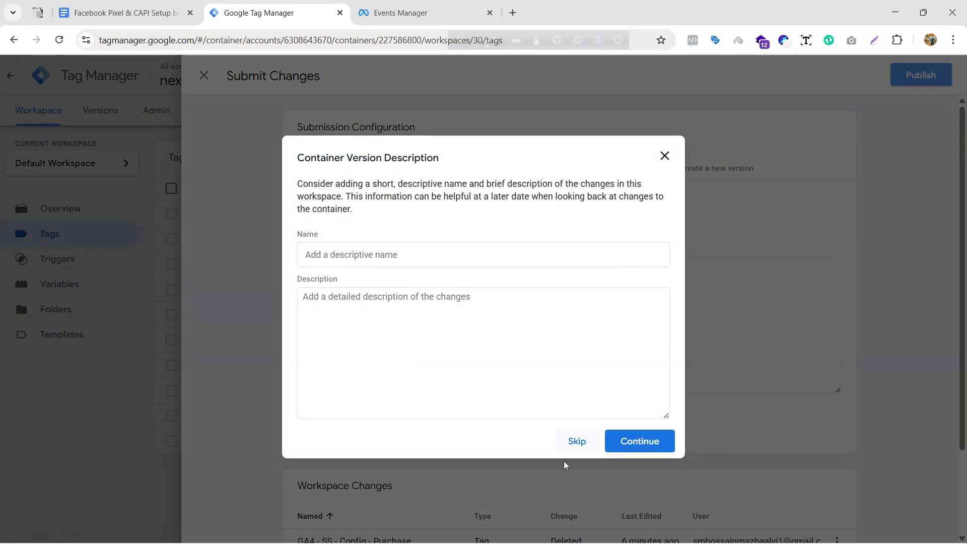
{"action": "left_click", "coordinate": [577, 442]}
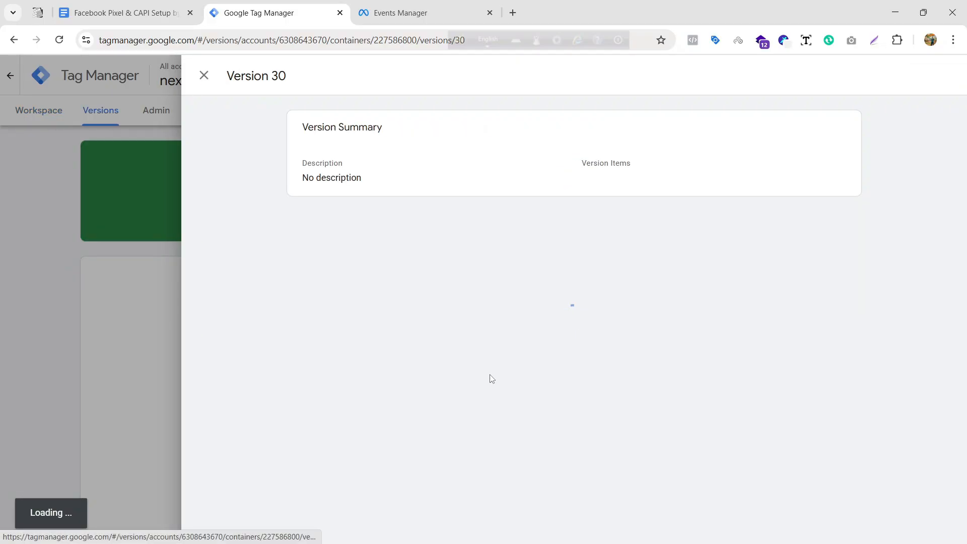
Close the published version's summary and return to the web container's workspace.
{"action": "left_click", "coordinate": [204, 77]}
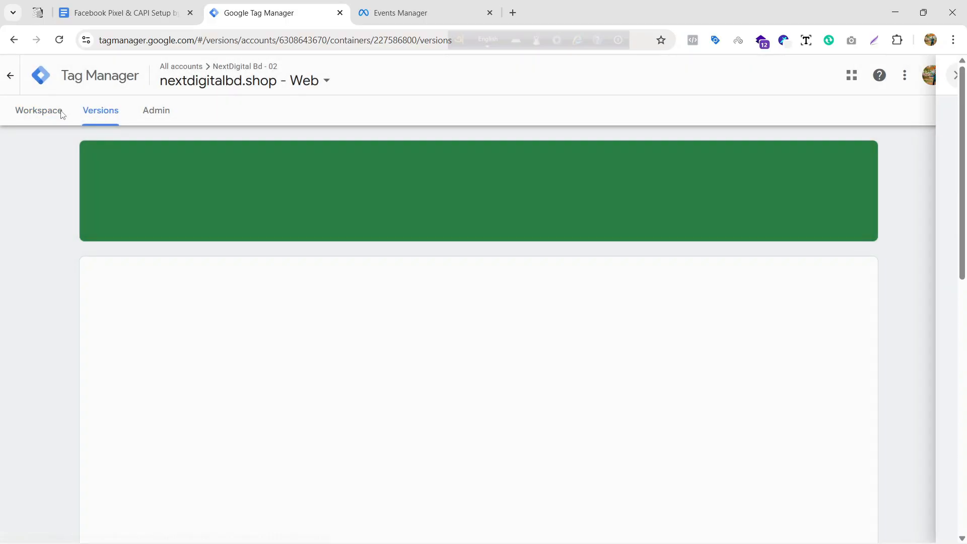
{"action": "left_click", "coordinate": [59, 114]}
{"action": "left_click", "coordinate": [83, 106]}
{"action": "left_click", "coordinate": [59, 112]}
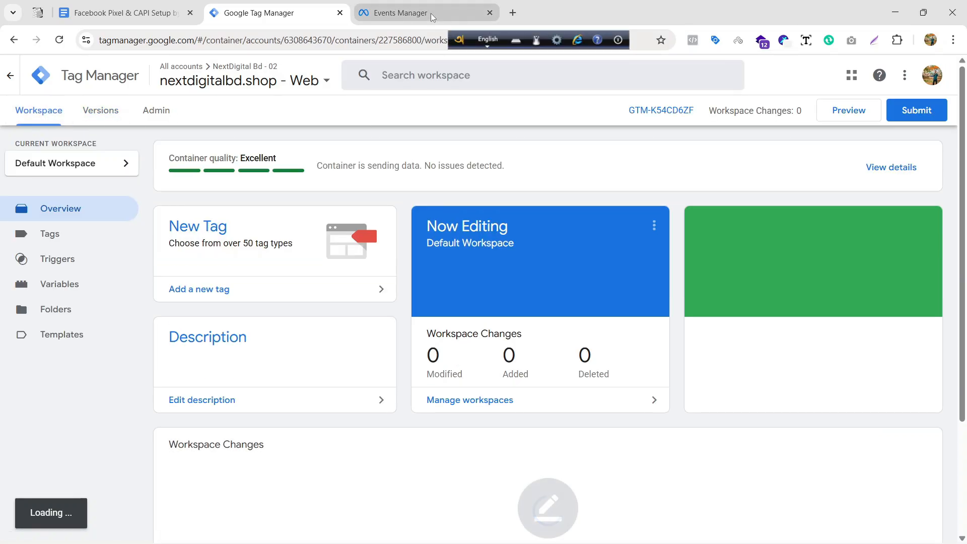
Switch to Events Manager and examine the test event code on the NextDigital BD dataset's test events page.
{"action": "left_click", "coordinate": [430, 9]}
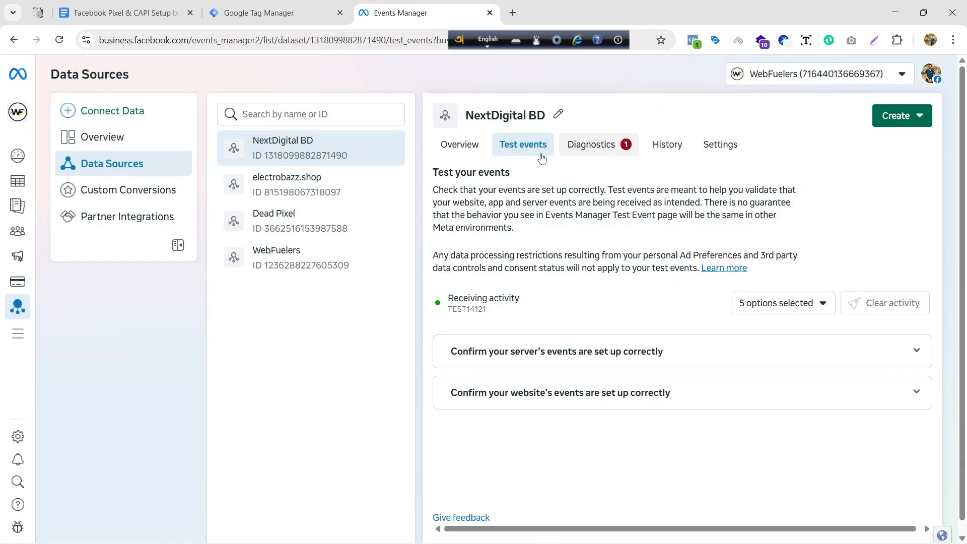
{"action": "scroll", "coordinate": [545, 292], "scroll_direction": "down", "scroll_amount": 1}
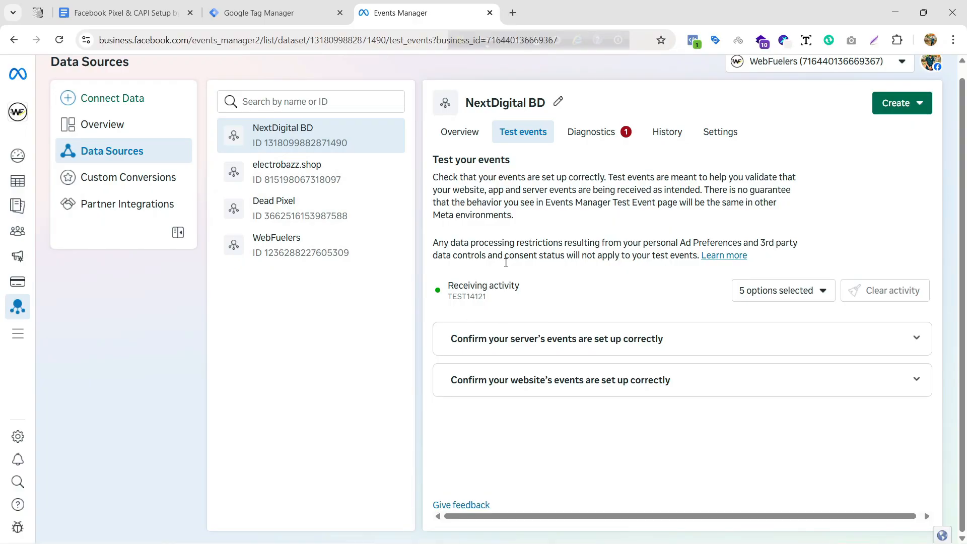
{"action": "left_click_drag", "start_coordinate": [492, 301], "coordinate": [437, 307]}
{"action": "left_click", "coordinate": [506, 301]}
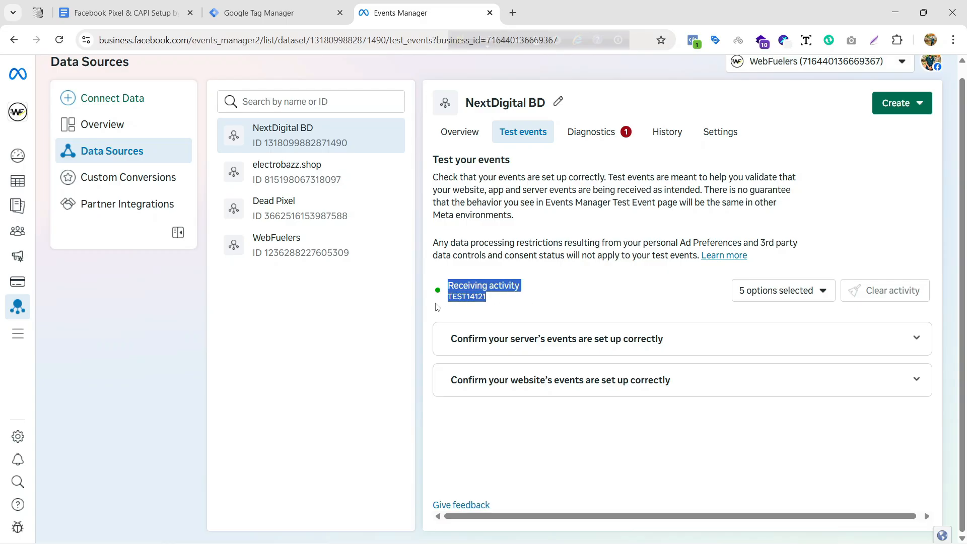
{"action": "left_click", "coordinate": [499, 304]}
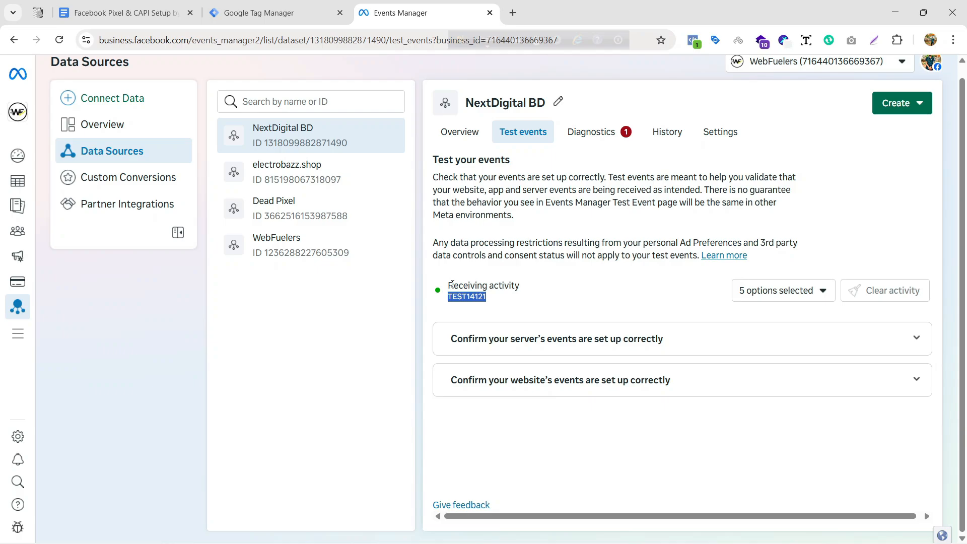
{"action": "left_click", "coordinate": [506, 308]}
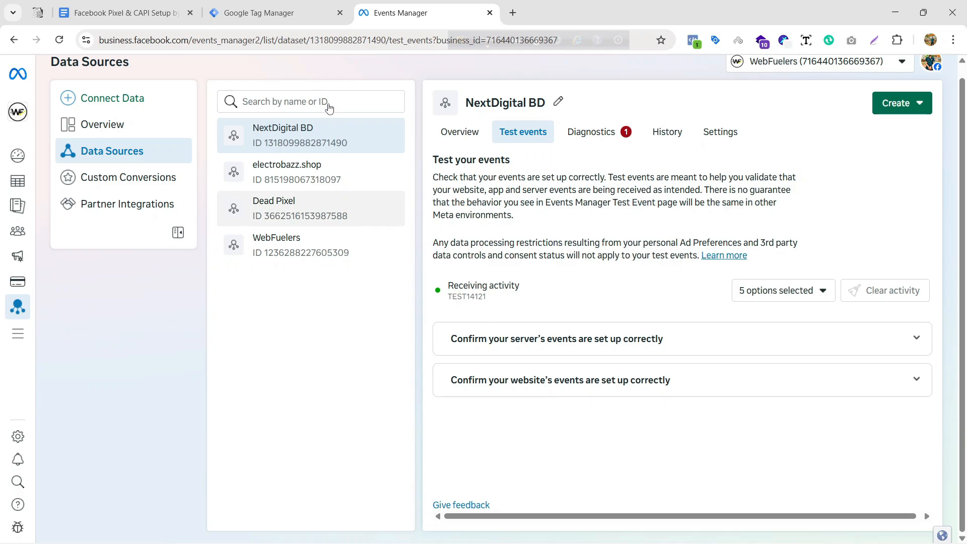
Switch to Tag Manager and open the Conversions API Tag in the NextDigital Bd - 02 server container.
{"action": "left_click", "coordinate": [269, 12]}
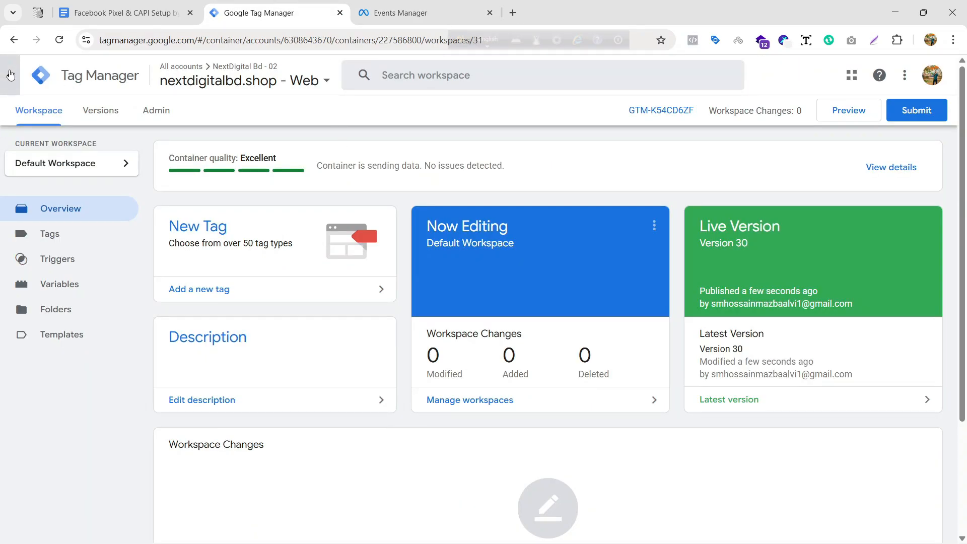
{"action": "left_click", "coordinate": [10, 77]}
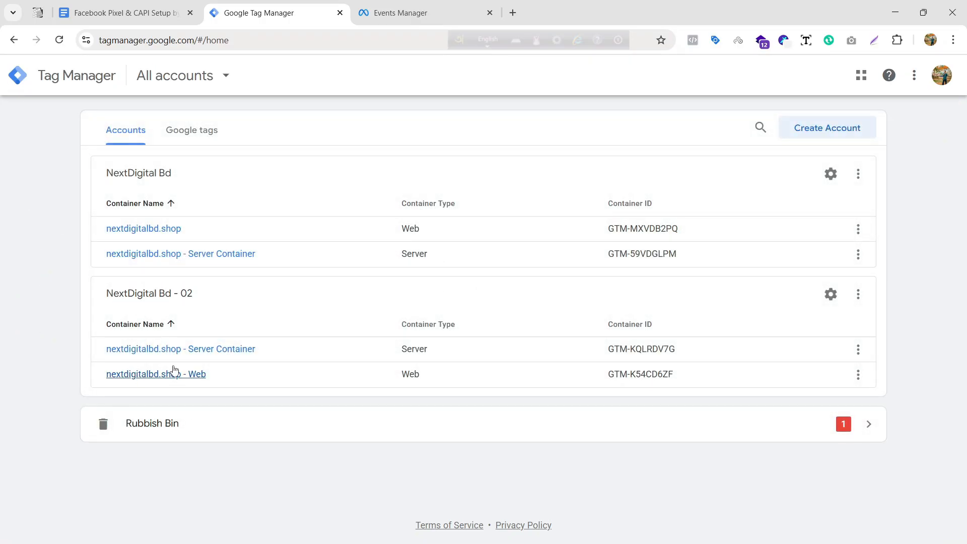
{"action": "left_click", "coordinate": [184, 350]}
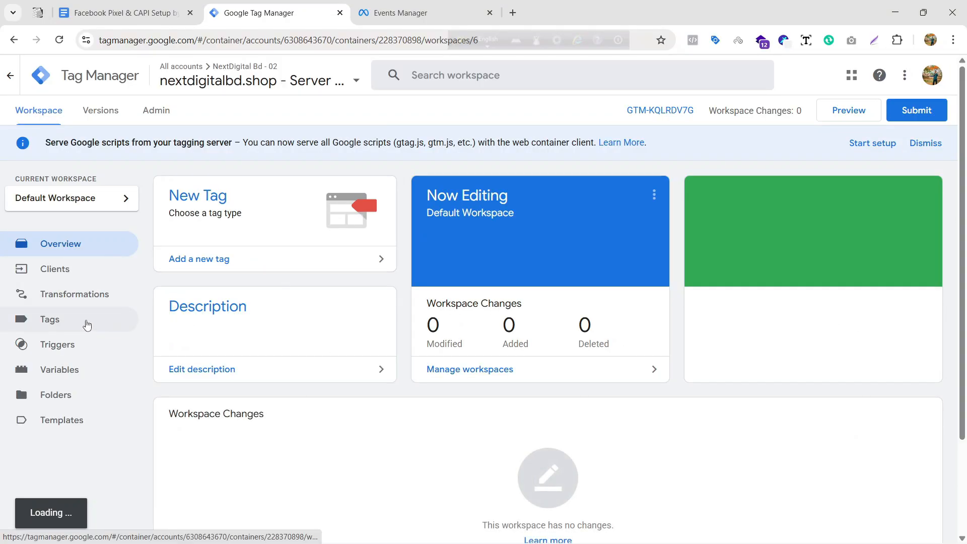
{"action": "left_click", "coordinate": [88, 325]}
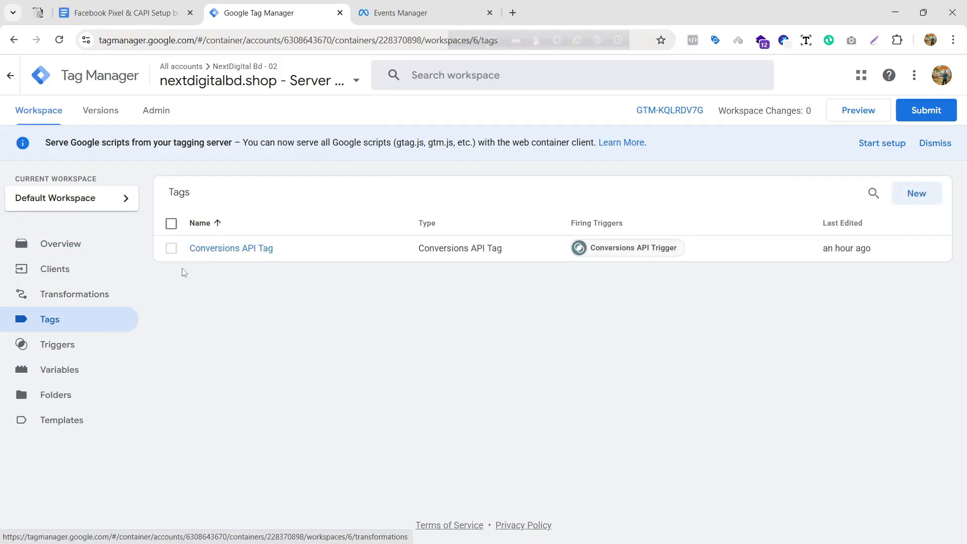
{"action": "left_click", "coordinate": [256, 249]}
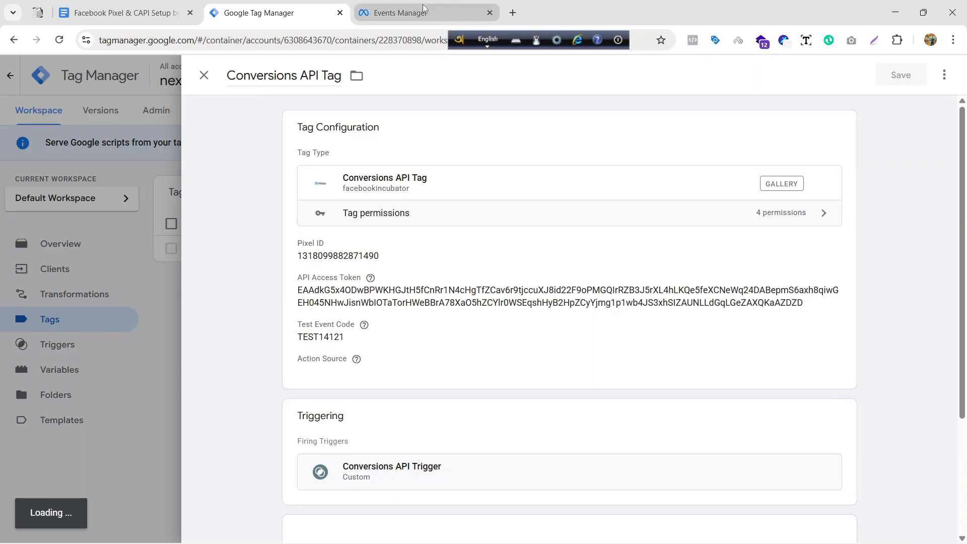
Replace the tag's test event code with TEST14121 copied from the server test instructions in Events Manager, and save the tag.
{"action": "left_click", "coordinate": [339, 336]}
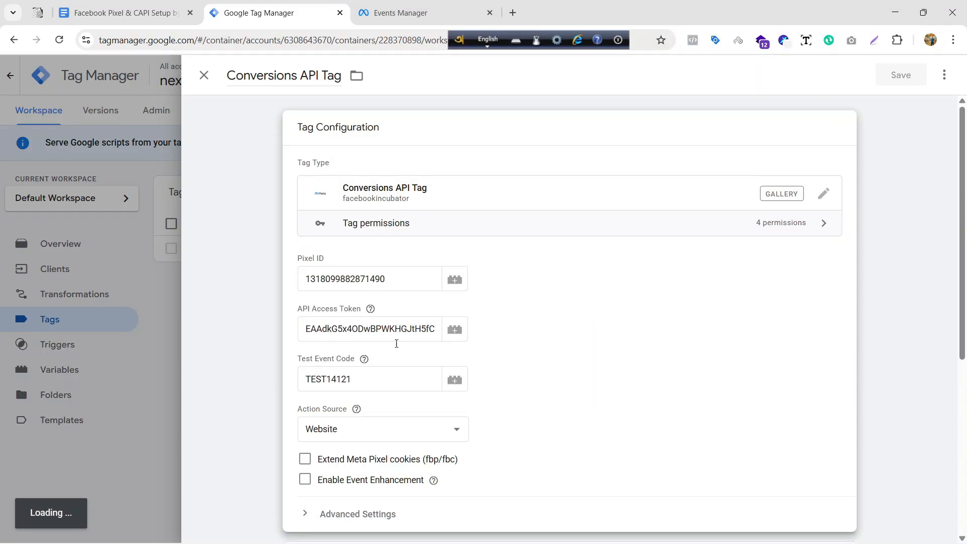
{"action": "scroll", "coordinate": [426, 354], "scroll_direction": "down", "scroll_amount": 3}
{"action": "double_click", "coordinate": [381, 256]}
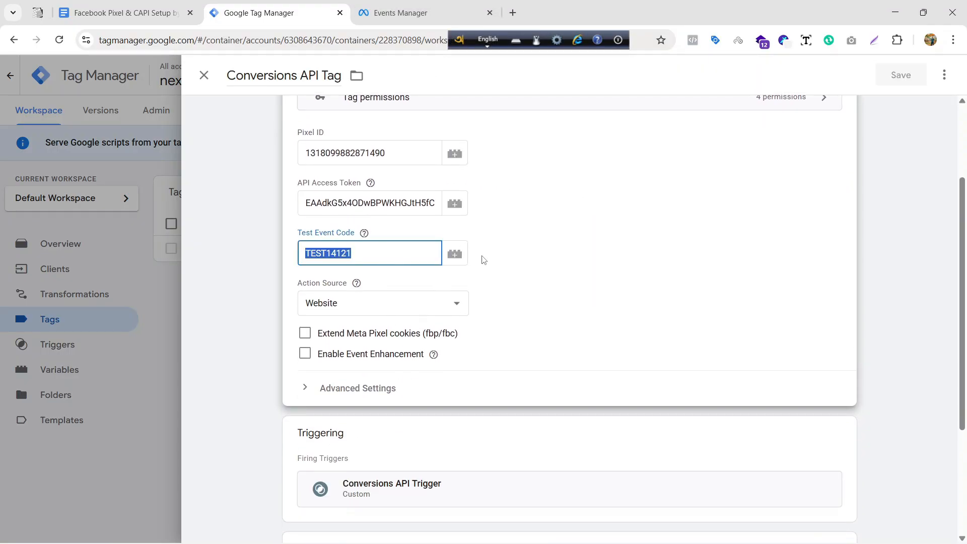
{"action": "key", "text": "BackSpace"}
{"action": "key", "text": "ctrl+Tab"}
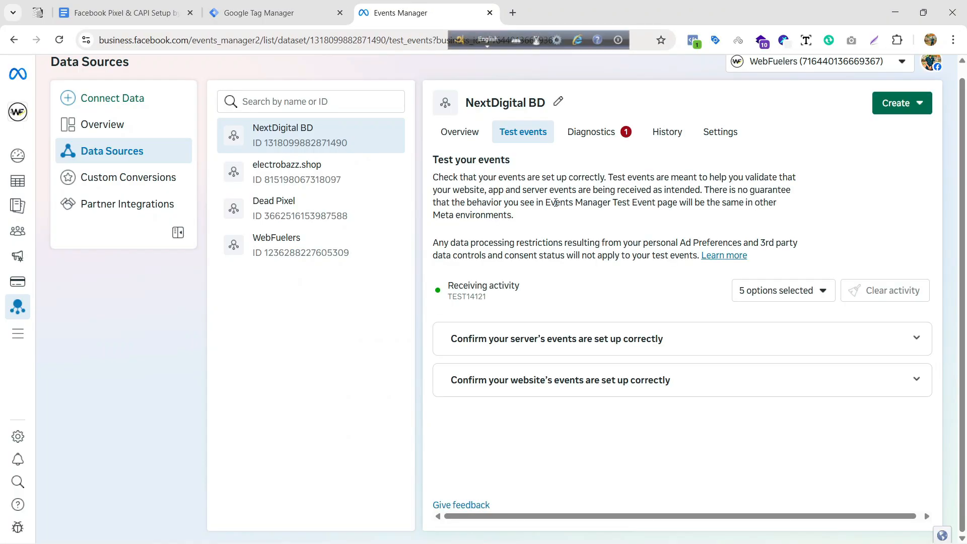
{"action": "left_click", "coordinate": [653, 336]}
{"action": "scroll", "coordinate": [529, 333], "scroll_direction": "down", "scroll_amount": 2}
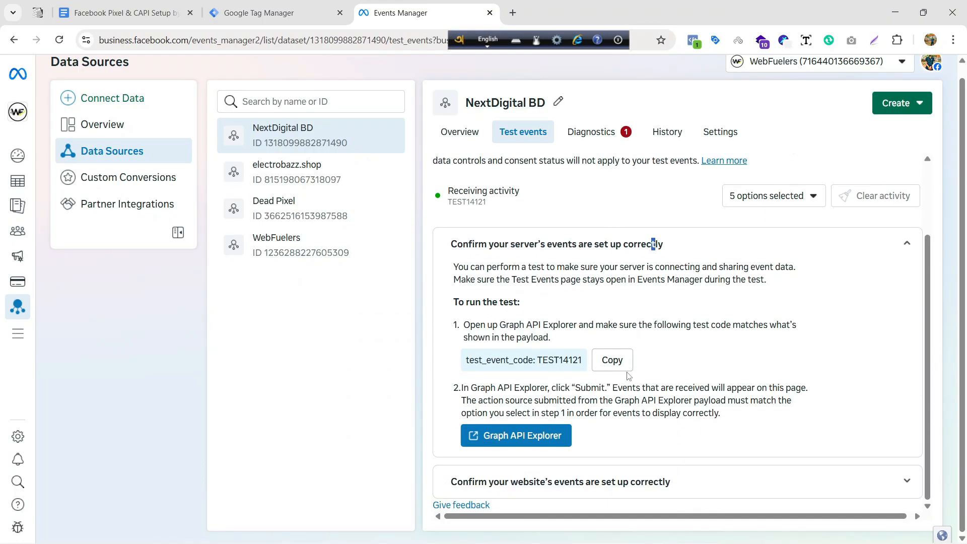
{"action": "left_click", "coordinate": [612, 359]}
{"action": "left_click", "coordinate": [262, 12]}
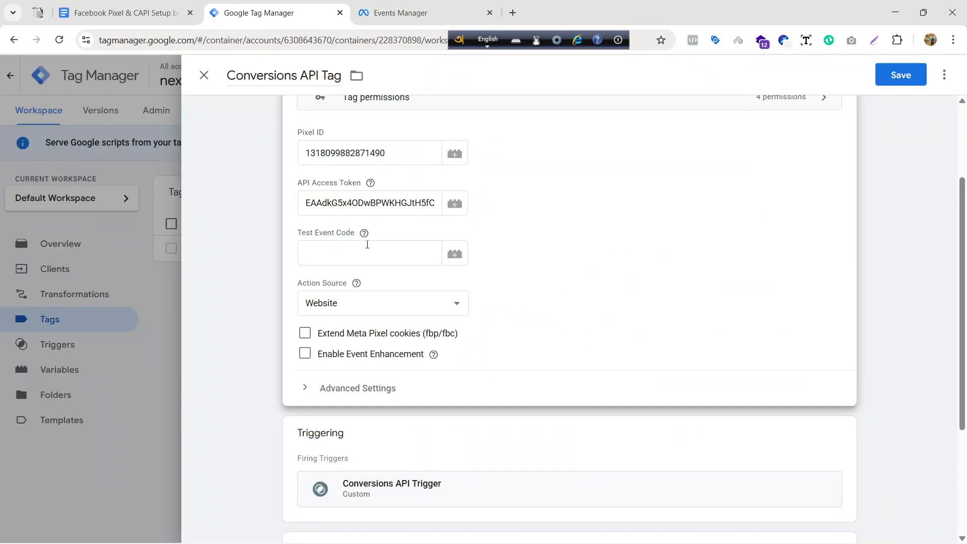
{"action": "left_click", "coordinate": [367, 244]}
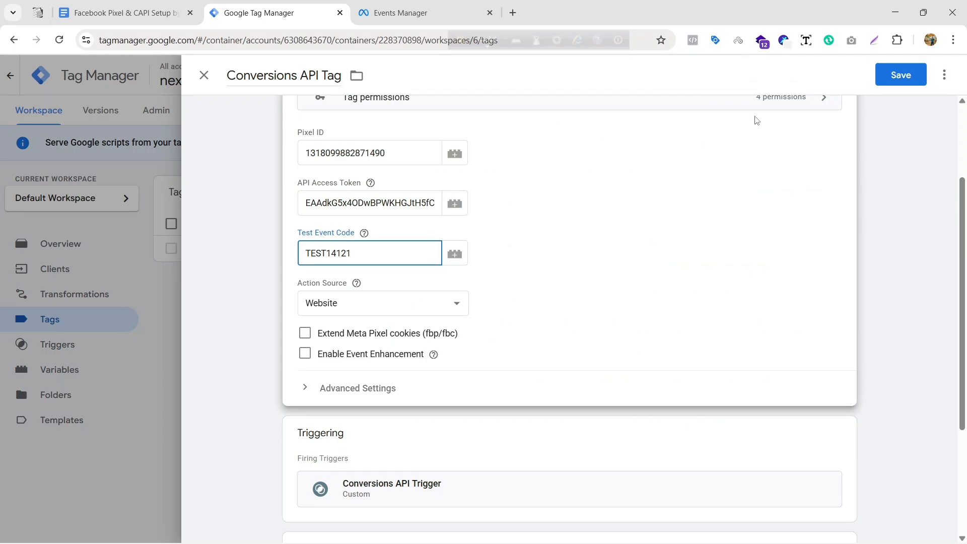
{"action": "left_click", "coordinate": [886, 78]}
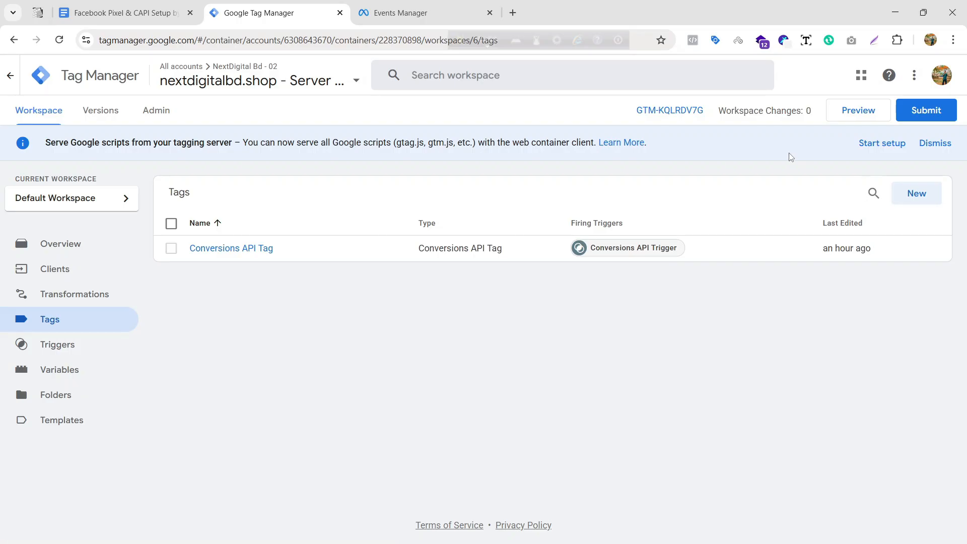
Submit and publish the server container without a version name or description, and return to its workspace.
{"action": "left_click", "coordinate": [927, 110]}
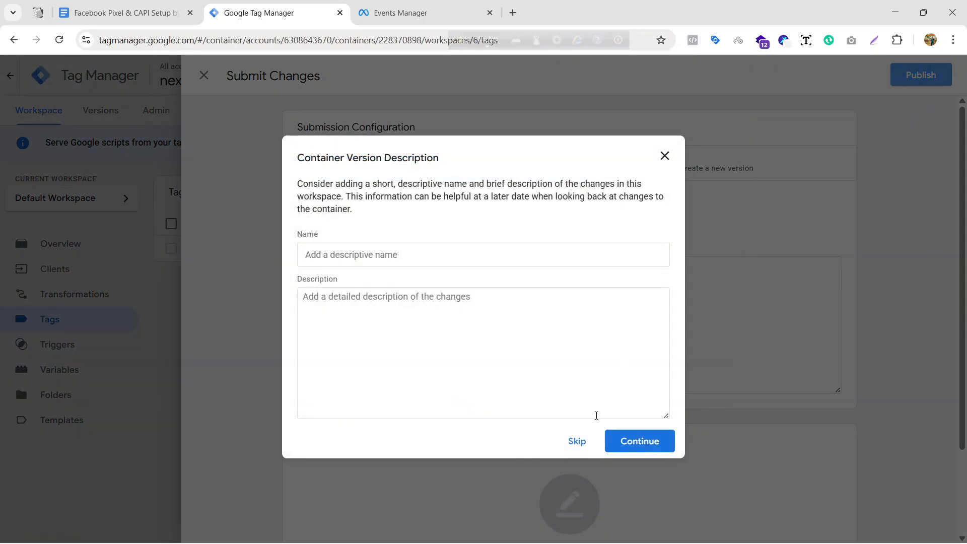
{"action": "left_click", "coordinate": [577, 441]}
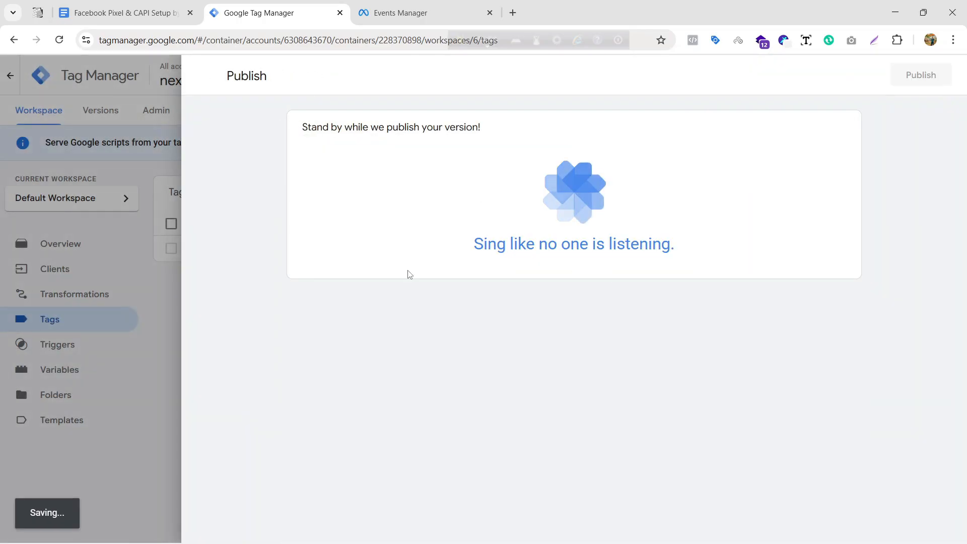
{"action": "left_click", "coordinate": [204, 76]}
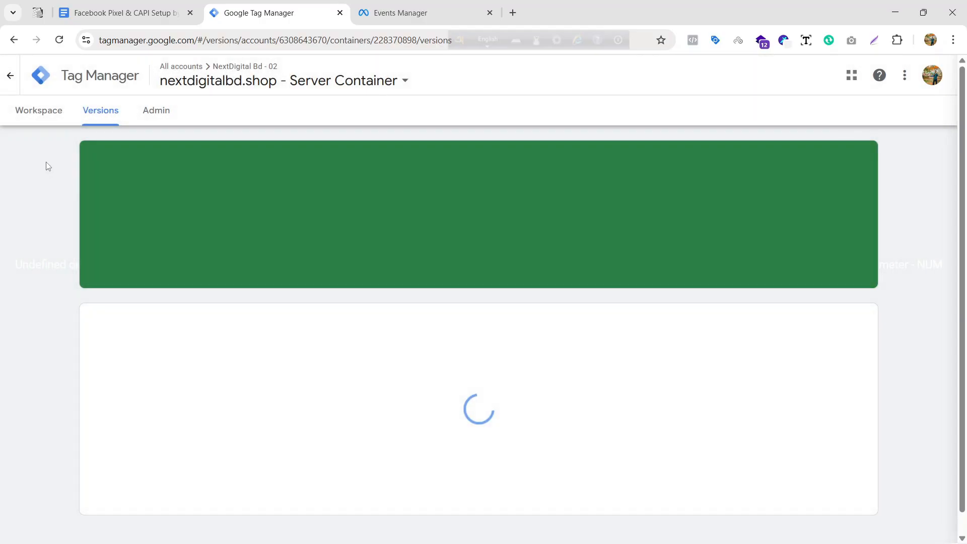
{"action": "left_click", "coordinate": [45, 113]}
Switch to Events Manager and start a website event test for nextdigitalbd.shop.
{"action": "left_click", "coordinate": [400, 13]}
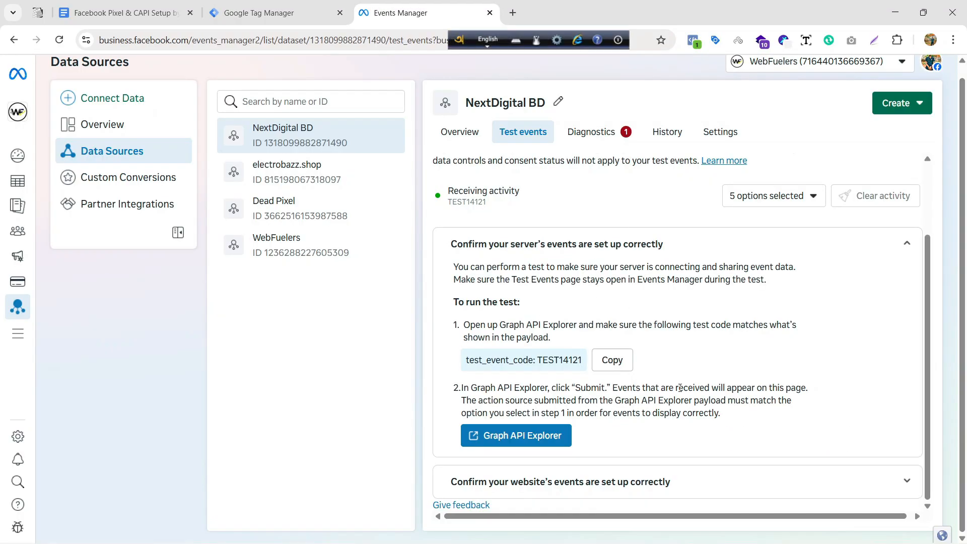
{"action": "left_click", "coordinate": [659, 498]}
{"action": "scroll", "coordinate": [619, 317], "scroll_direction": "down", "scroll_amount": 3}
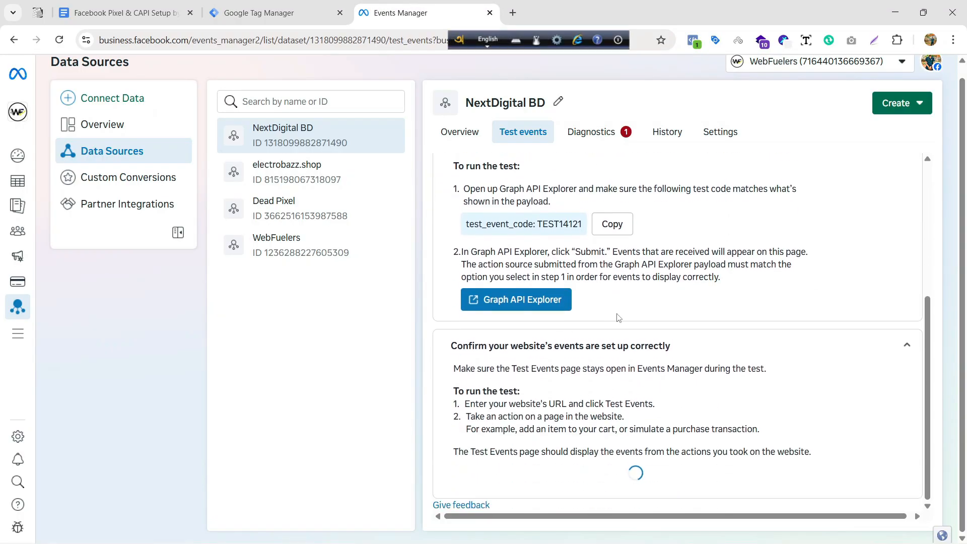
{"action": "left_click", "coordinate": [616, 482]}
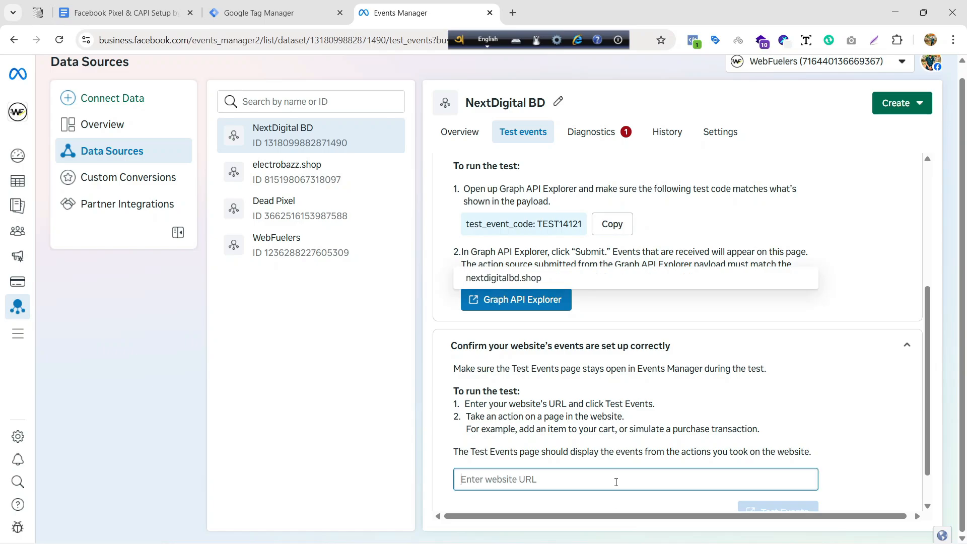
{"action": "left_click", "coordinate": [612, 278]}
{"action": "scroll", "coordinate": [796, 453], "scroll_direction": "down", "scroll_amount": 1}
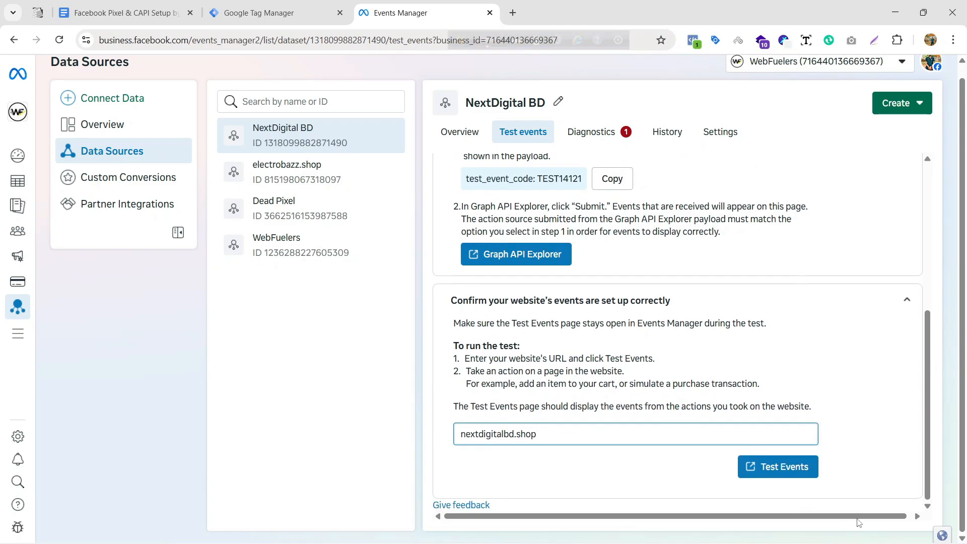
{"action": "left_click", "coordinate": [788, 463]}
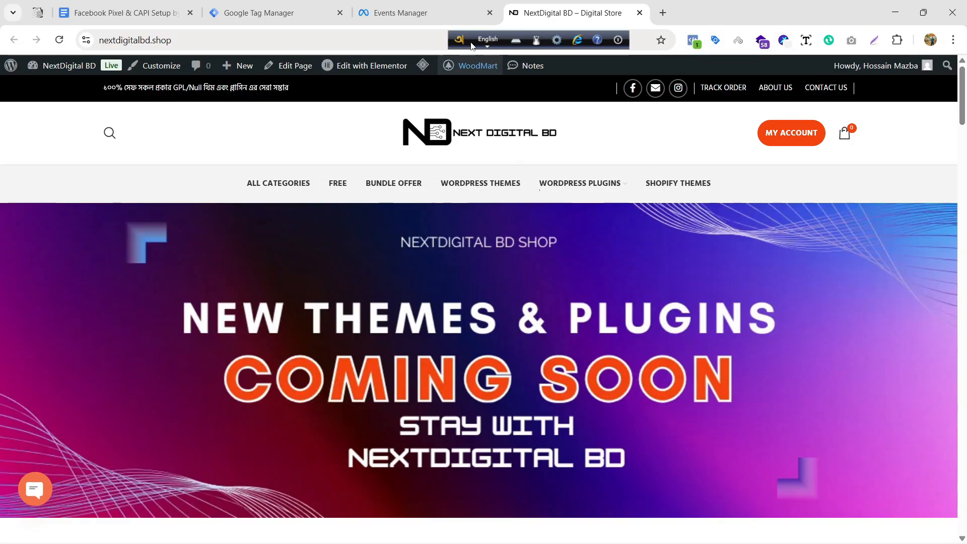
Check the processing status of the PageView event received in Events Manager.
{"action": "left_click", "coordinate": [422, 12]}
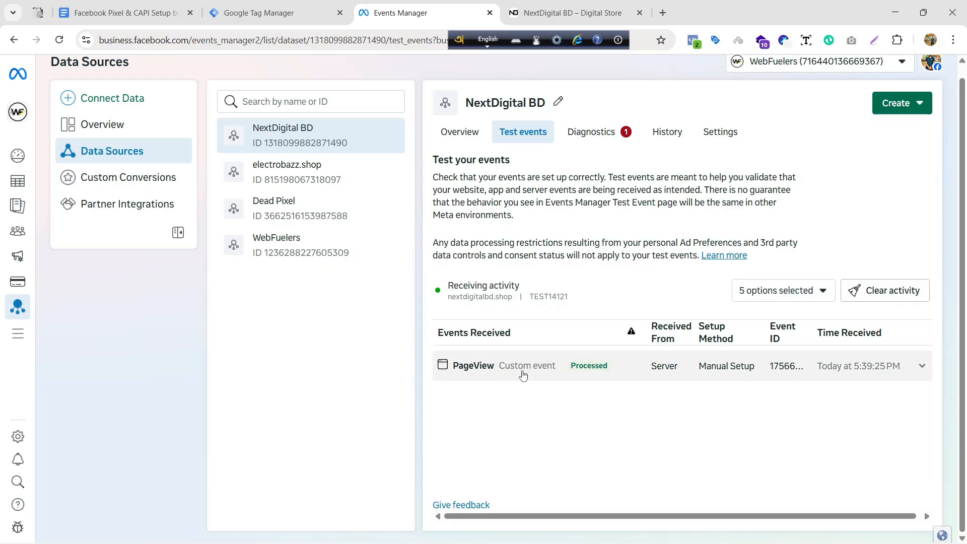
{"action": "triple_click", "coordinate": [608, 368]}
{"action": "left_click", "coordinate": [608, 367]}
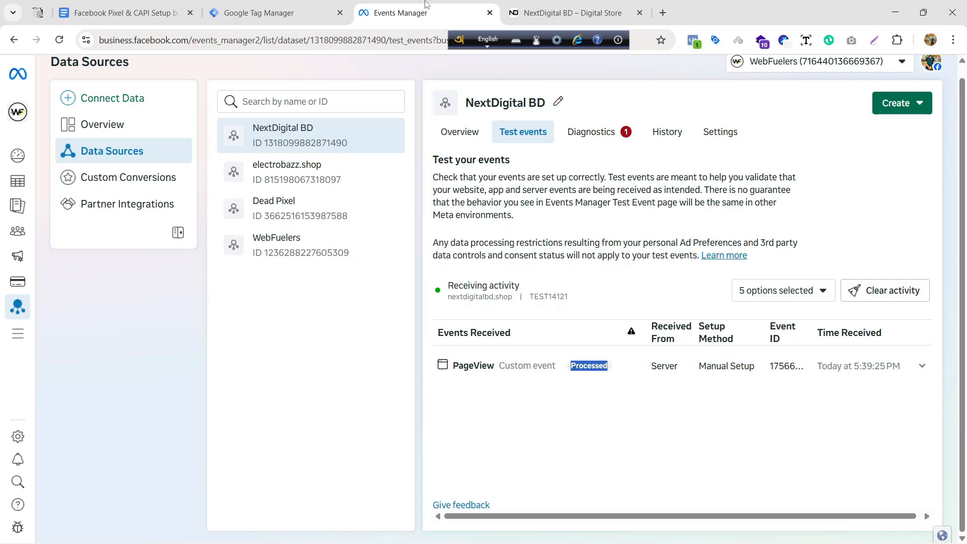
Reload the shop's home page and check Events Manager for newly received test events.
{"action": "left_click", "coordinate": [574, 13]}
{"action": "scroll", "coordinate": [500, 230], "scroll_direction": "down", "scroll_amount": 10}
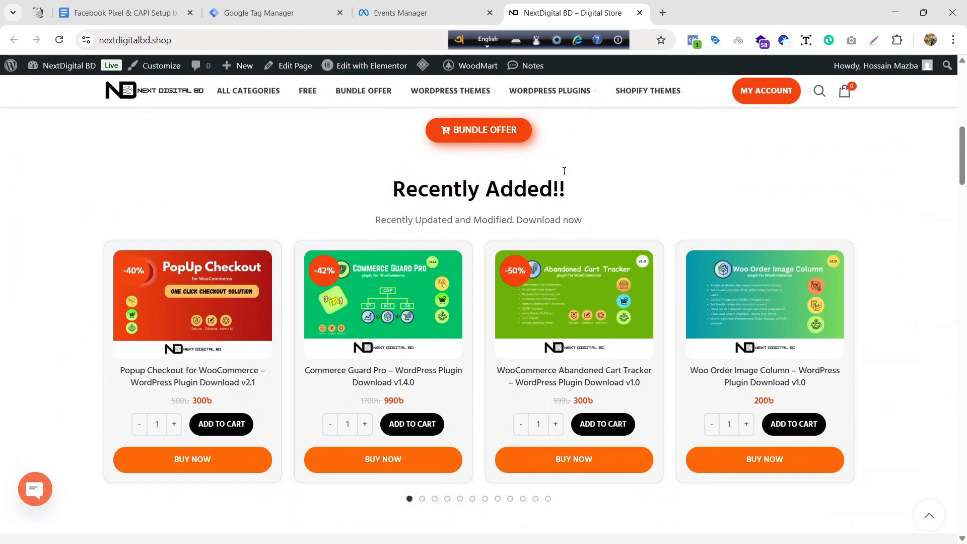
{"action": "scroll", "coordinate": [500, 230], "scroll_direction": "up", "scroll_amount": 4}
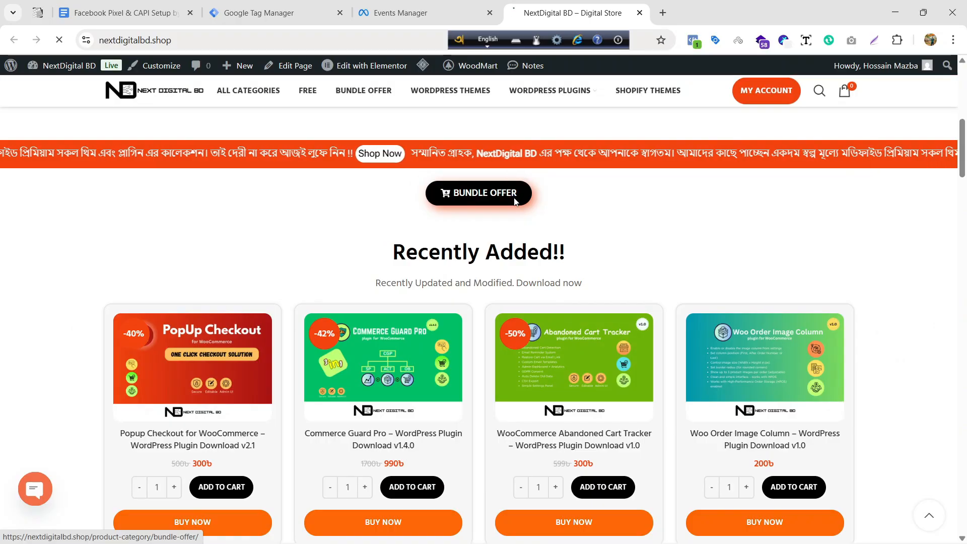
{"action": "left_click", "coordinate": [515, 201]}
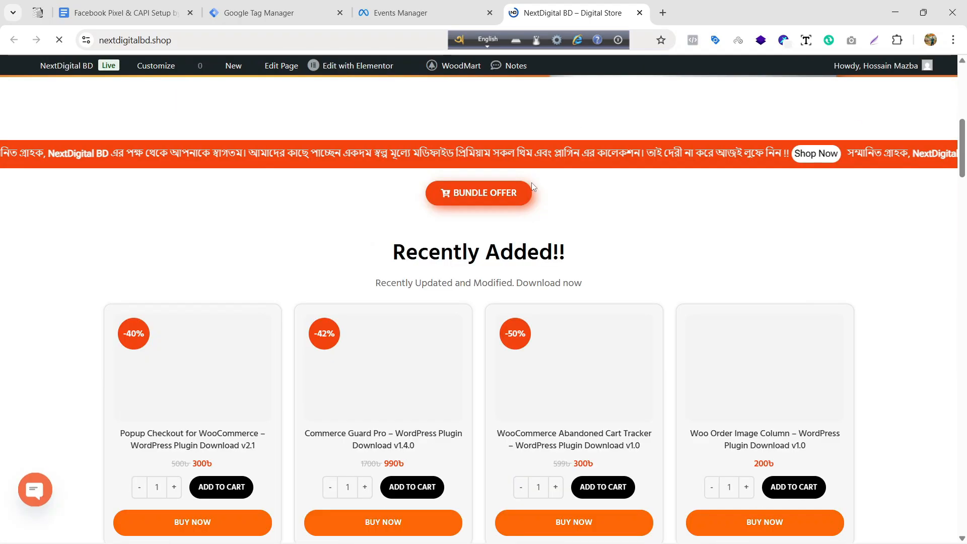
{"action": "scroll", "coordinate": [573, 231], "scroll_direction": "up", "scroll_amount": 6}
{"action": "scroll", "coordinate": [573, 231], "scroll_direction": "up", "scroll_amount": 3}
{"action": "left_click", "coordinate": [400, 13]}
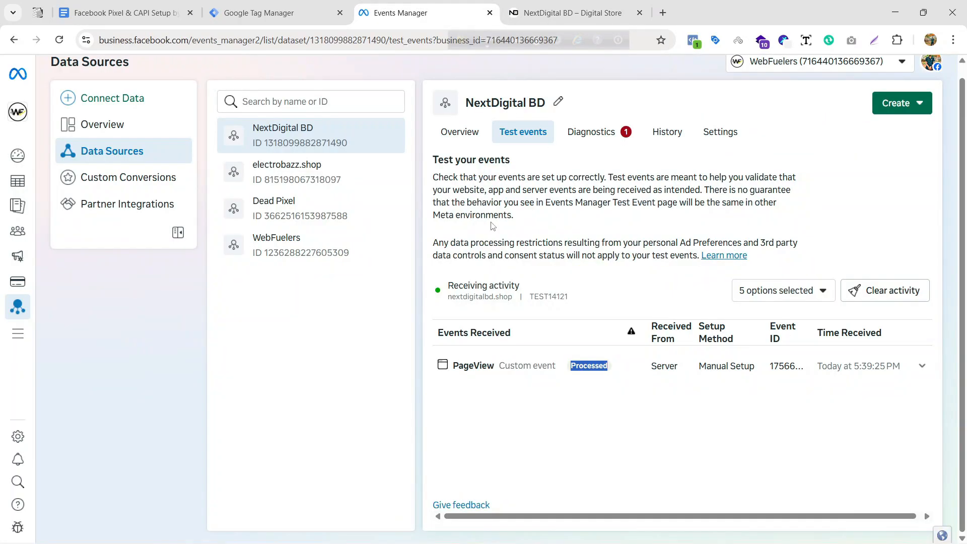
Switch to the shop's home page and open the WooCommerce Abandoned Cart Tracker product page.
{"action": "left_click", "coordinate": [579, 13]}
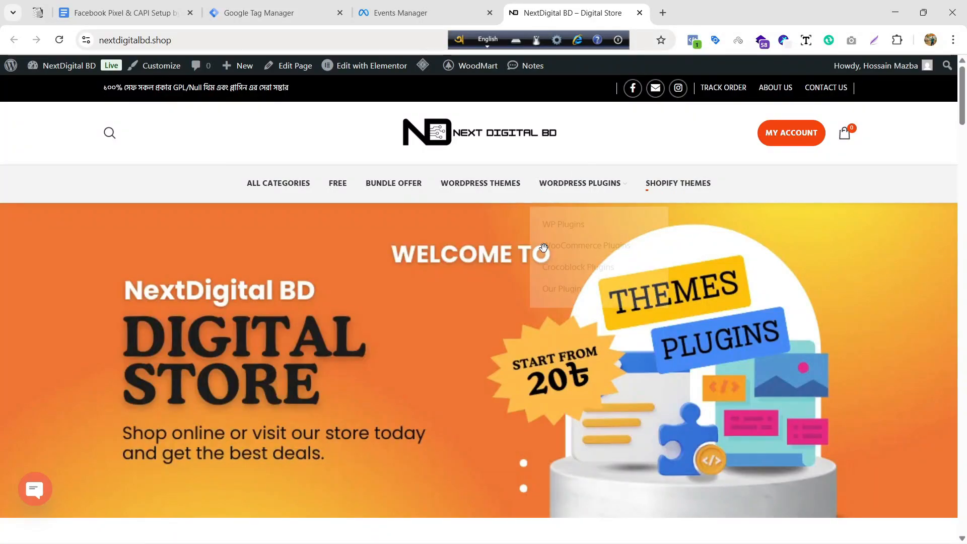
{"action": "scroll", "coordinate": [685, 276], "scroll_direction": "down", "scroll_amount": 7}
{"action": "scroll", "coordinate": [685, 276], "scroll_direction": "down", "scroll_amount": 6}
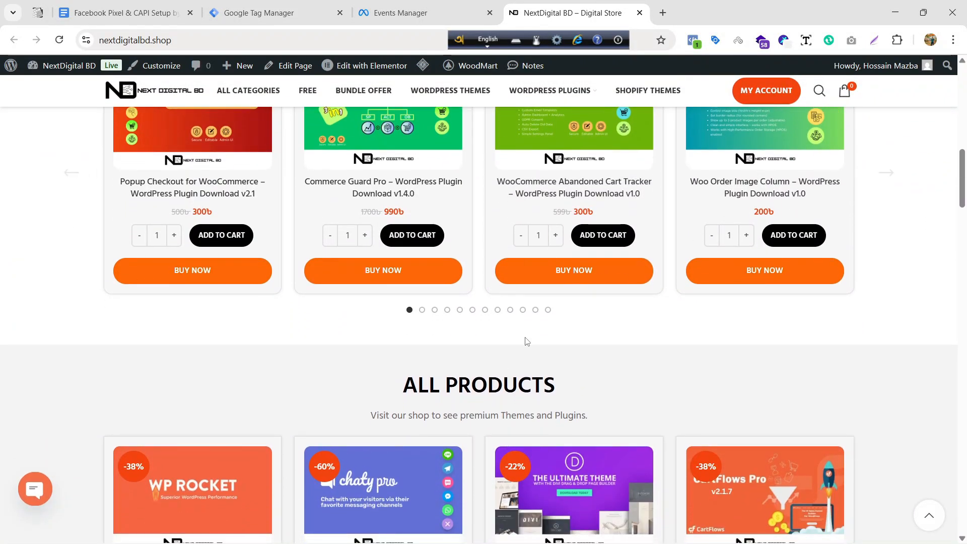
{"action": "scroll", "coordinate": [526, 341], "scroll_direction": "up", "scroll_amount": 1}
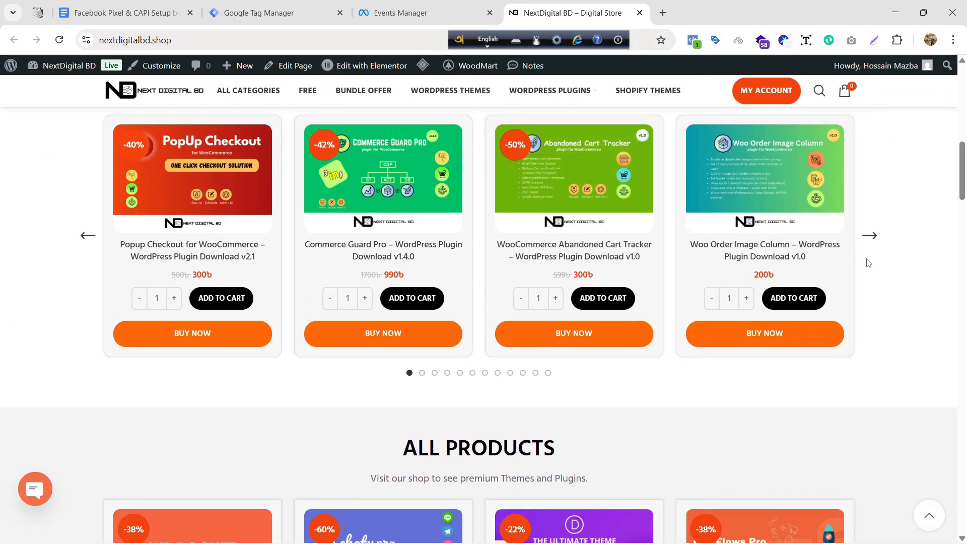
{"action": "left_click", "coordinate": [585, 187]}
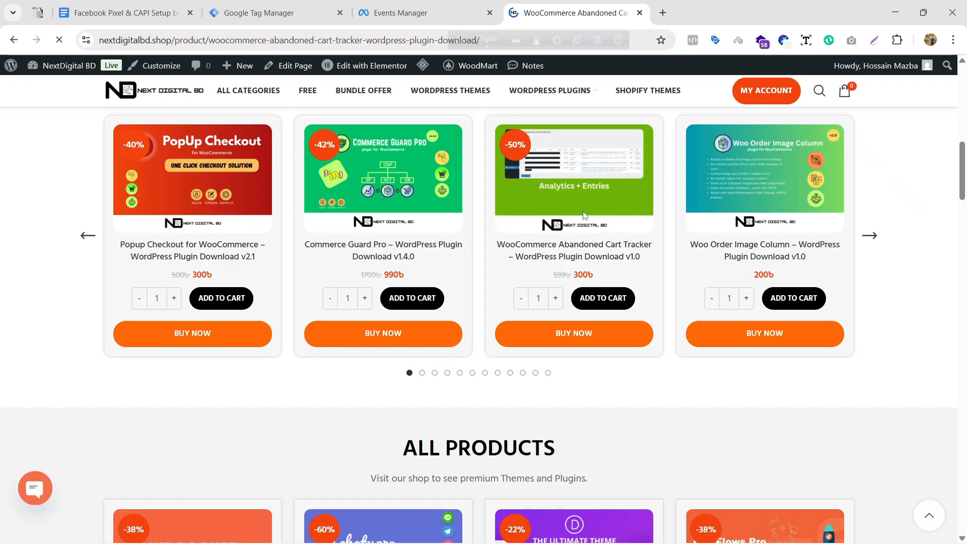
Add the WooCommerce Abandoned Cart Tracker plugin to the cart and close the shopping cart pane.
{"action": "scroll", "coordinate": [607, 305], "scroll_direction": "down", "scroll_amount": 5}
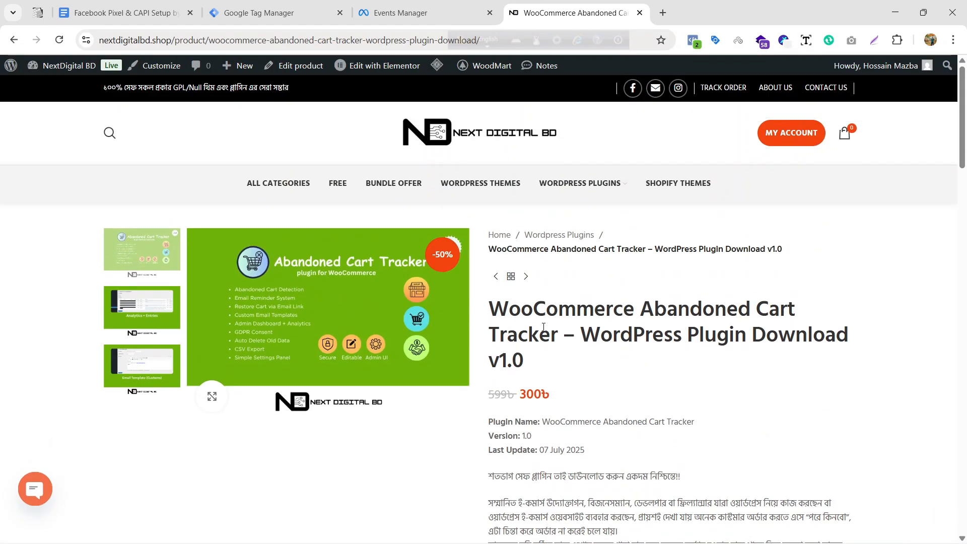
{"action": "scroll", "coordinate": [588, 326], "scroll_direction": "down", "scroll_amount": 5}
{"action": "scroll", "coordinate": [588, 326], "scroll_direction": "down", "scroll_amount": 4}
{"action": "scroll", "coordinate": [579, 356], "scroll_direction": "up", "scroll_amount": 1}
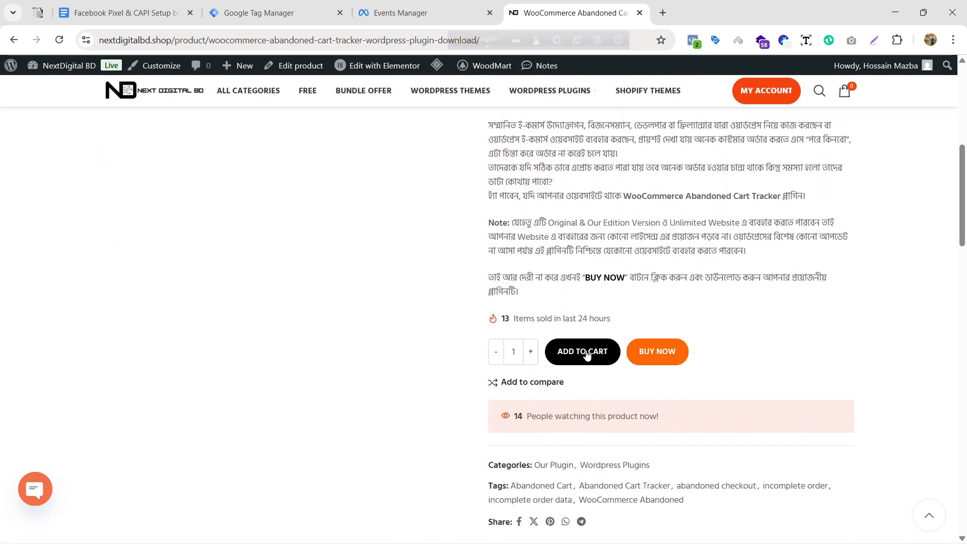
{"action": "left_click", "coordinate": [588, 355]}
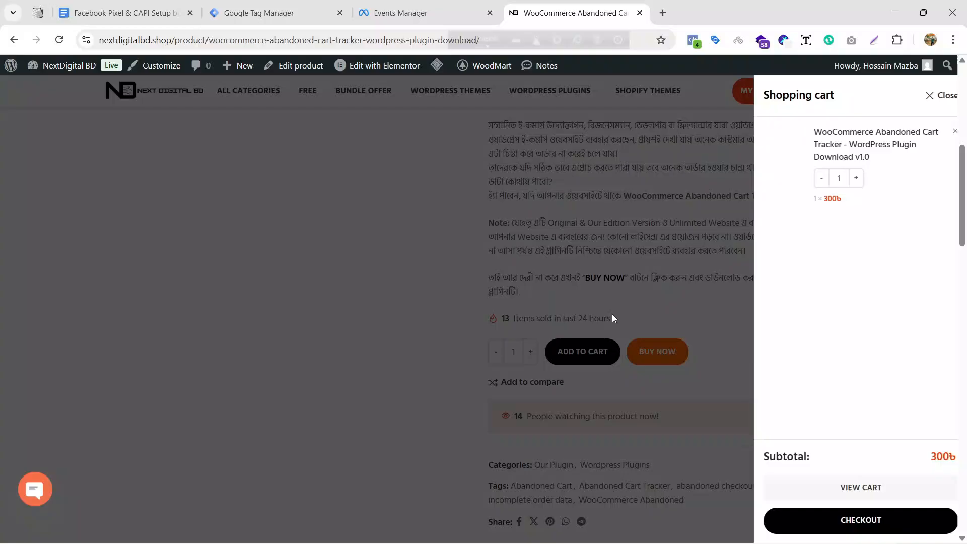
{"action": "left_click", "coordinate": [612, 314]}
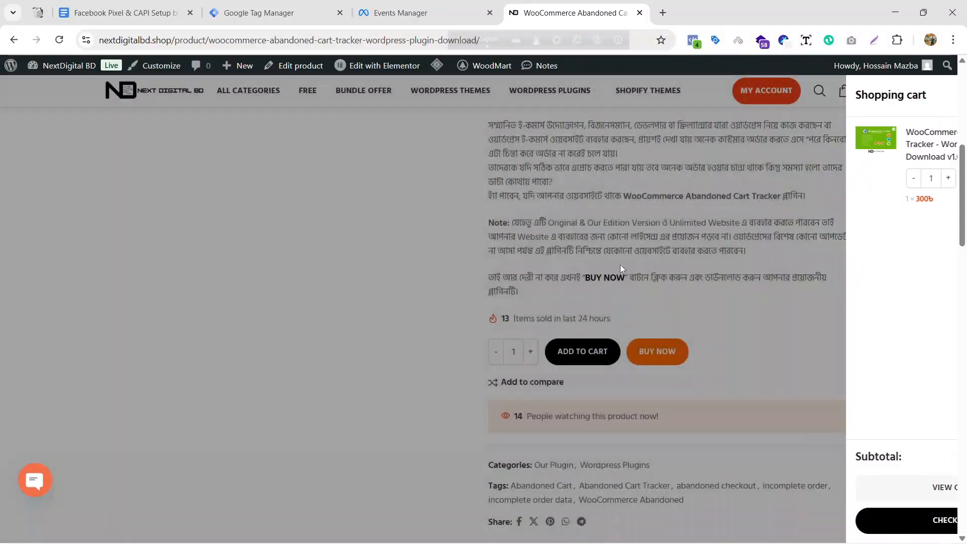
Return to the shop's home page and add the Woo Order Image Column plugin to the cart.
{"action": "scroll", "coordinate": [569, 151], "scroll_direction": "up", "scroll_amount": 5}
{"action": "left_click", "coordinate": [454, 130]}
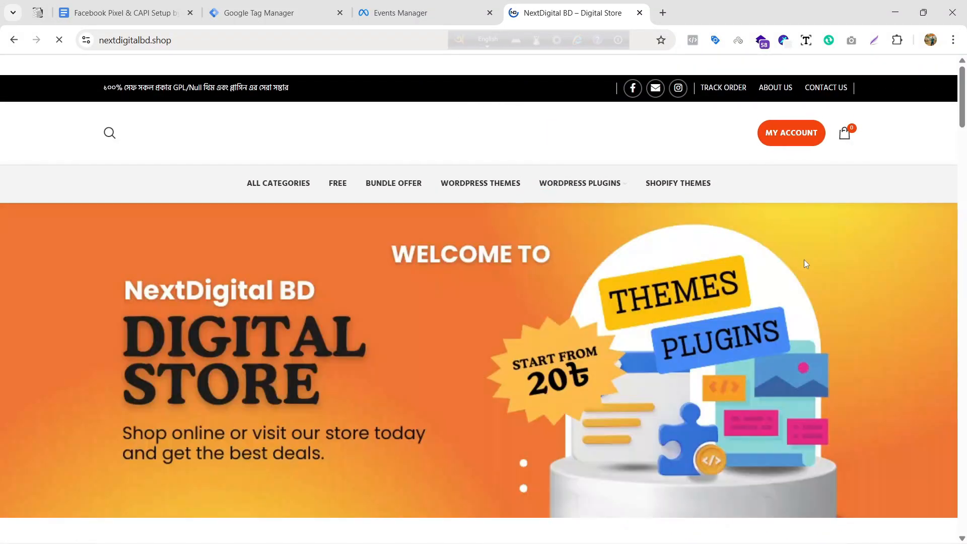
{"action": "scroll", "coordinate": [660, 312], "scroll_direction": "down", "scroll_amount": 10}
{"action": "scroll", "coordinate": [580, 345], "scroll_direction": "down", "scroll_amount": 1}
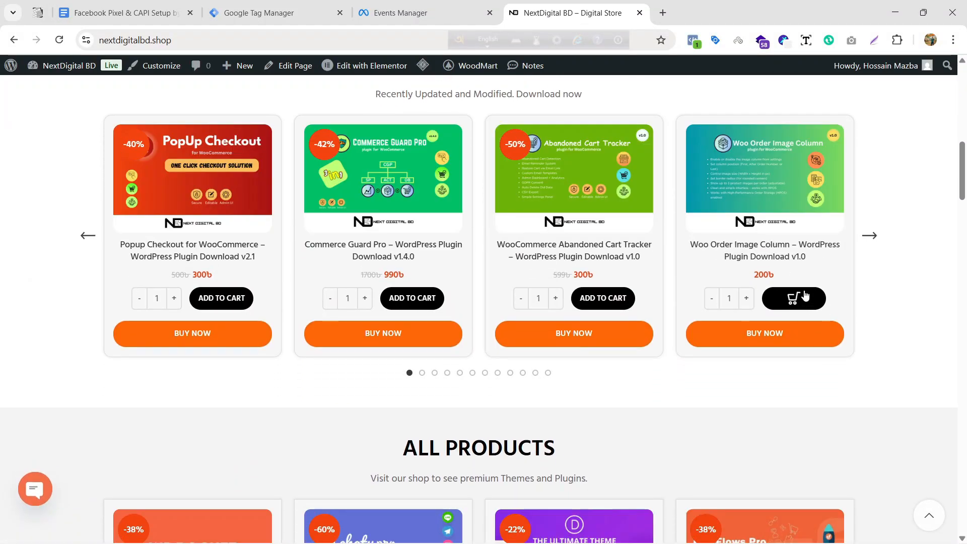
{"action": "left_click", "coordinate": [794, 298]}
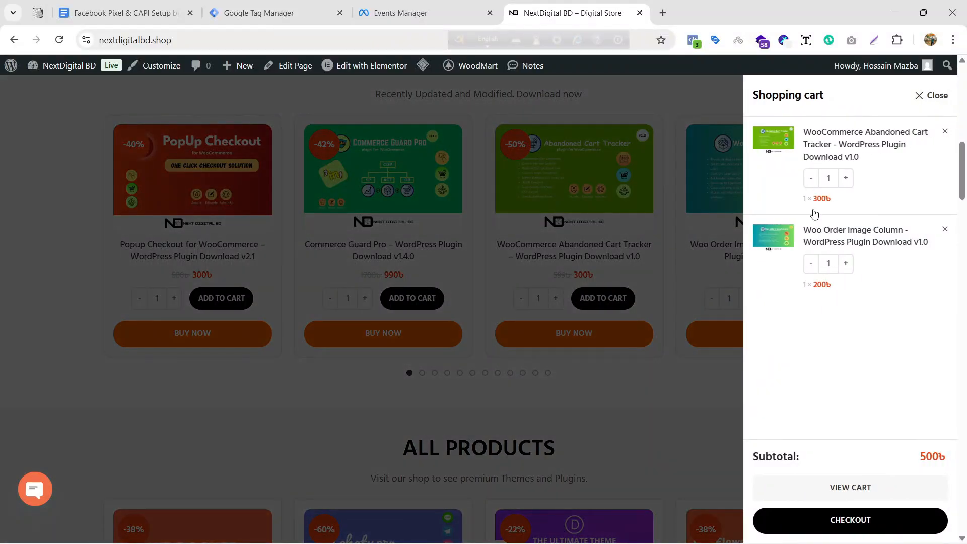
Proceed to checkout, check the received test events in Events Manager, and return to the checkout page.
{"action": "left_click", "coordinate": [851, 520]}
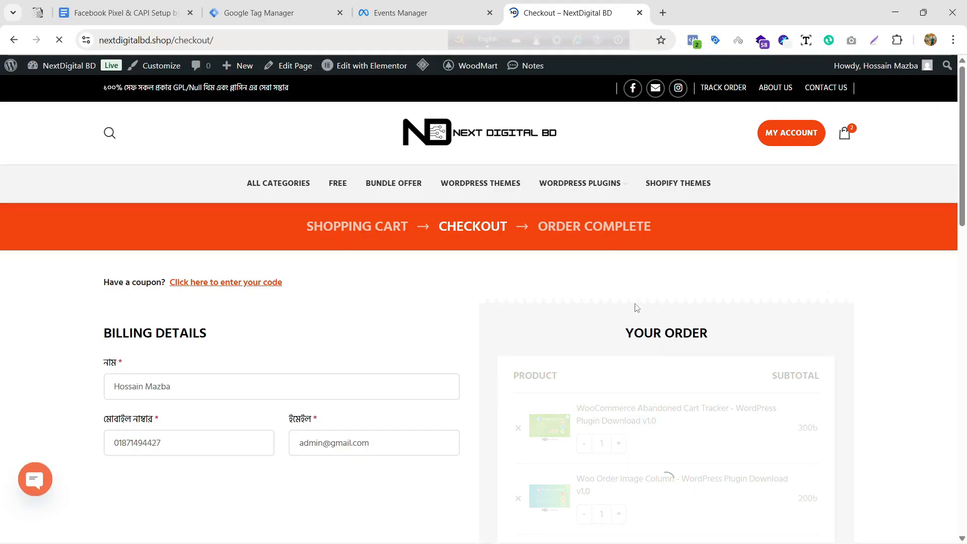
{"action": "left_click", "coordinate": [413, 13]}
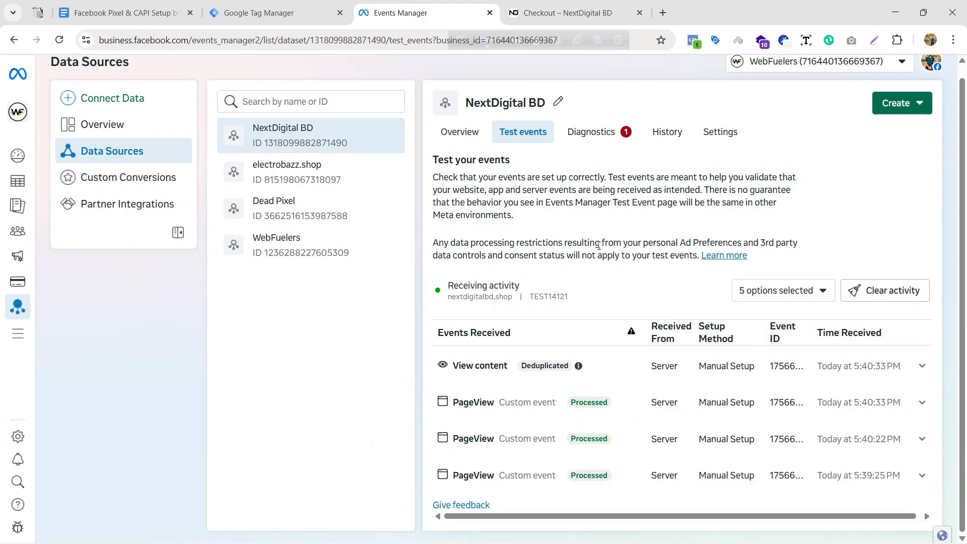
{"action": "left_click", "coordinate": [586, 6]}
Fill in the bKash account number and set the bKash transaction ID to TEST_PAYMENT.
{"action": "scroll", "coordinate": [585, 251], "scroll_direction": "down", "scroll_amount": 3}
{"action": "scroll", "coordinate": [367, 242], "scroll_direction": "down", "scroll_amount": 6}
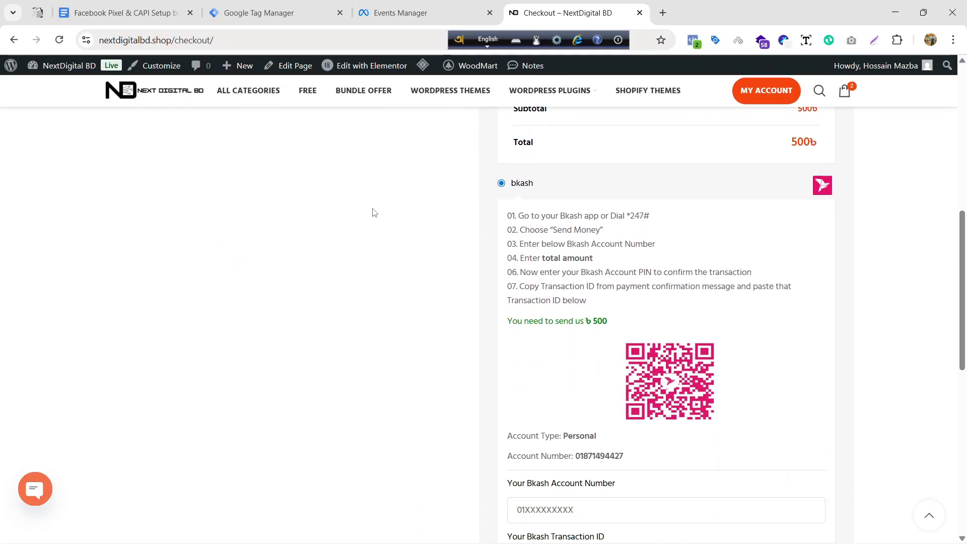
{"action": "scroll", "coordinate": [554, 242], "scroll_direction": "down", "scroll_amount": 3}
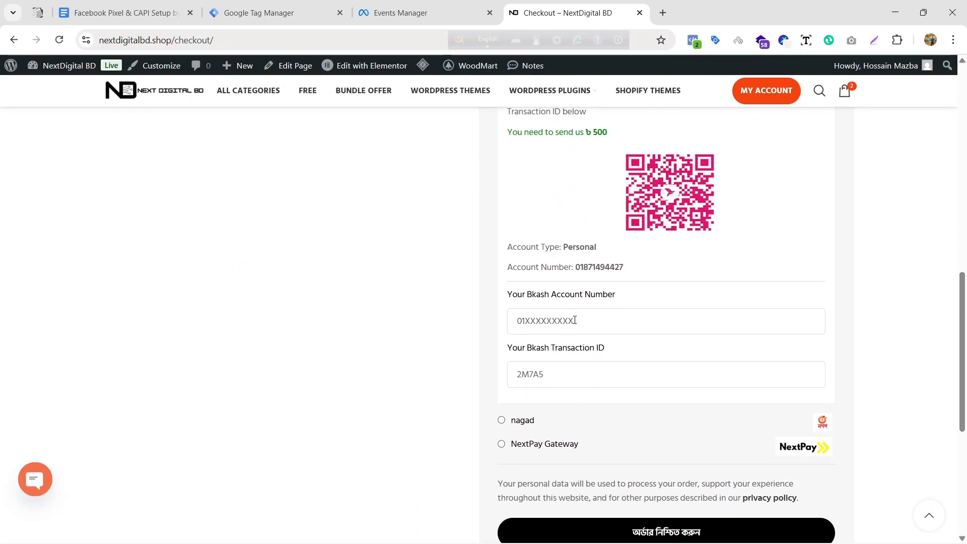
{"action": "left_click", "coordinate": [574, 323]}
{"action": "left_click", "coordinate": [577, 352]}
{"action": "scroll", "coordinate": [583, 302], "scroll_direction": "down", "scroll_amount": 2}
{"action": "left_click", "coordinate": [585, 249]}
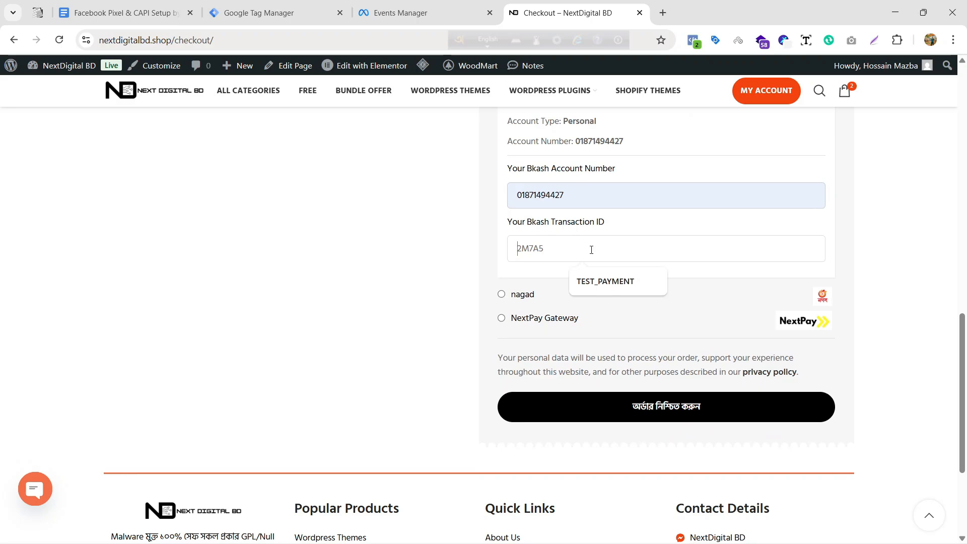
{"action": "left_click", "coordinate": [596, 280]}
Review the checkout page's billing and payment details and place the order with bKash.
{"action": "scroll", "coordinate": [599, 235], "scroll_direction": "up", "scroll_amount": 12}
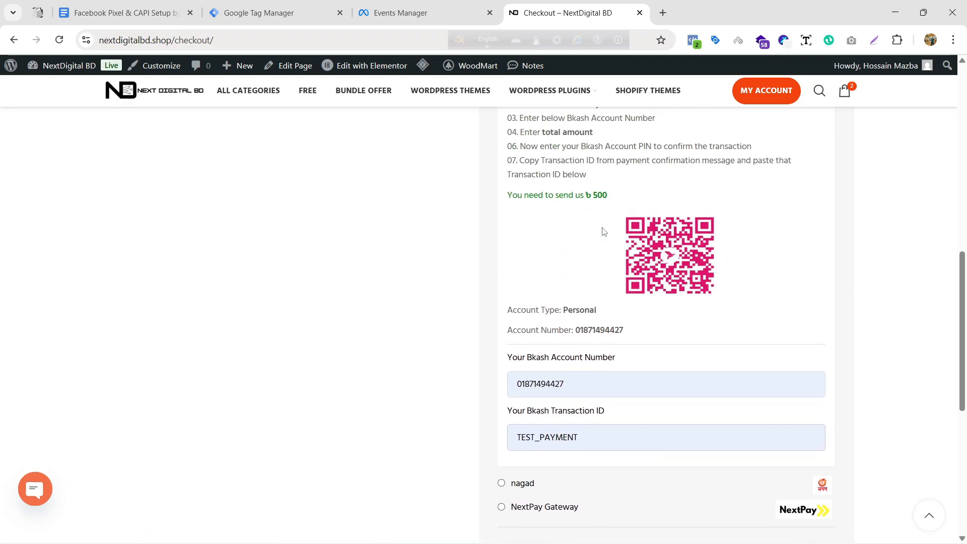
{"action": "scroll", "coordinate": [607, 220], "scroll_direction": "down", "scroll_amount": 12}
{"action": "scroll", "coordinate": [624, 220], "scroll_direction": "up", "scroll_amount": 15}
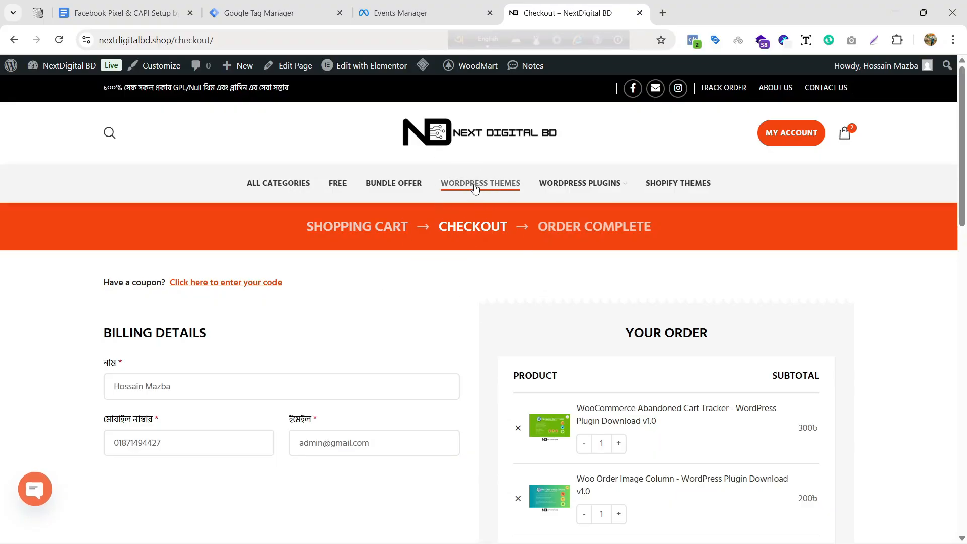
{"action": "scroll", "coordinate": [626, 302], "scroll_direction": "down", "scroll_amount": 15}
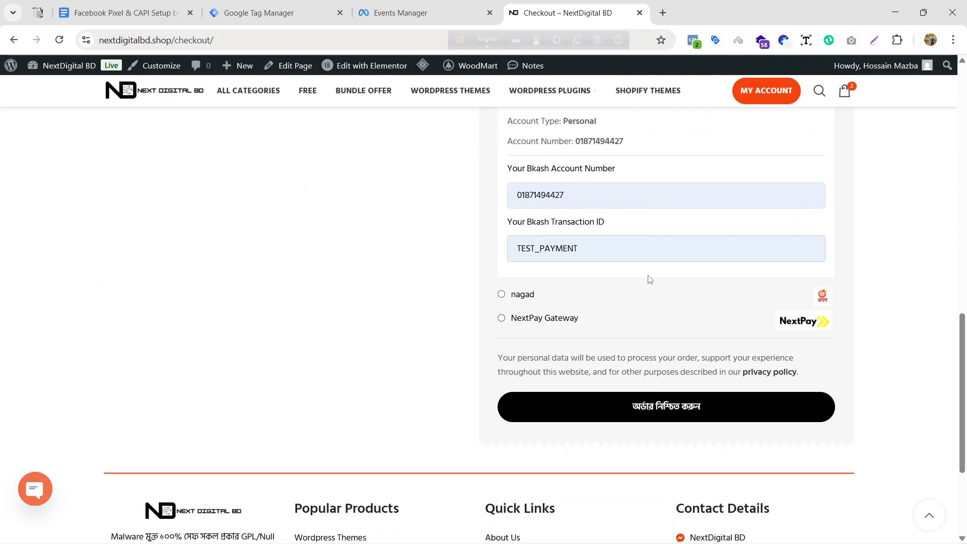
{"action": "left_click", "coordinate": [678, 411]}
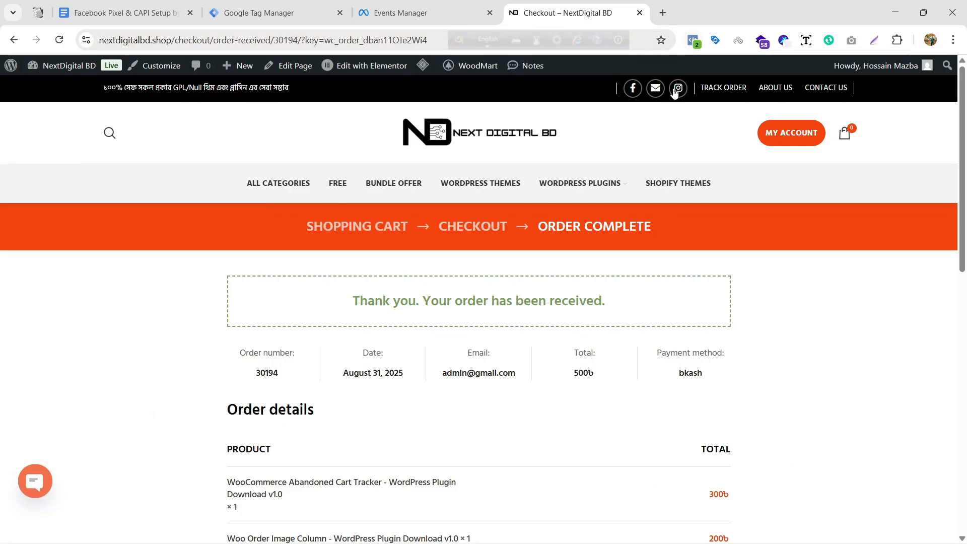
Inspect the Purchase event's custom parameters, including content_ids, in Meta Pixel Helper on the order-received page.
{"action": "left_click", "coordinate": [692, 36]}
{"action": "left_click", "coordinate": [493, 182]}
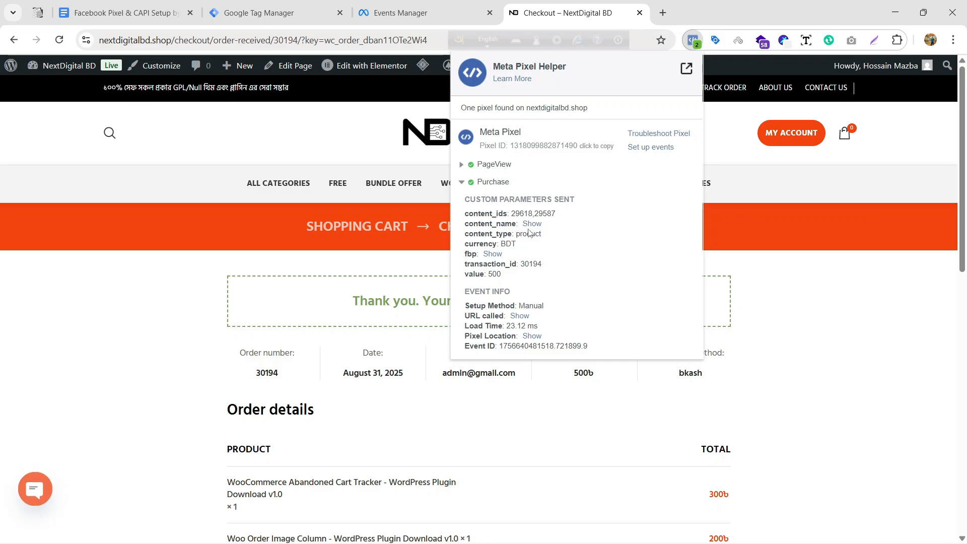
{"action": "left_click_drag", "start_coordinate": [515, 213], "coordinate": [591, 218]}
{"action": "left_click", "coordinate": [572, 222]}
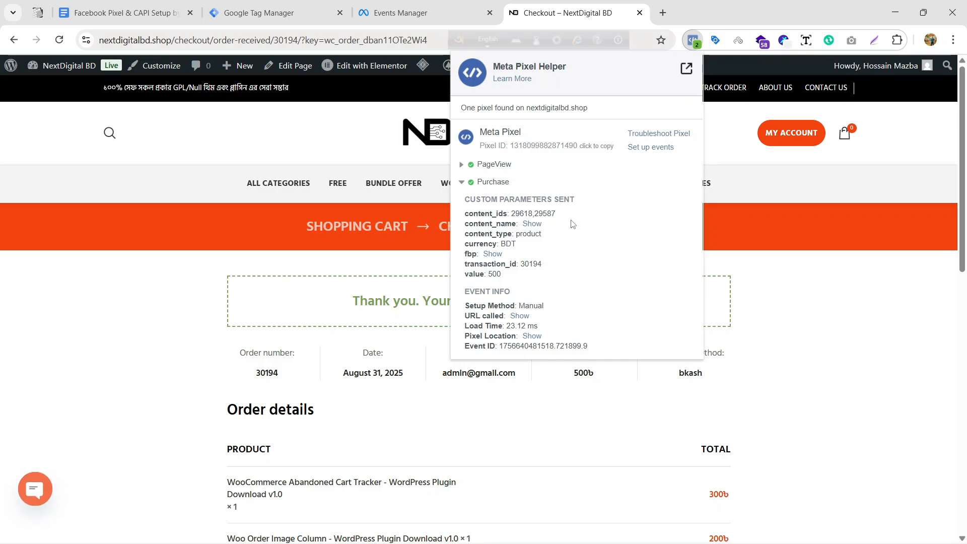
{"action": "left_click", "coordinate": [541, 224]}
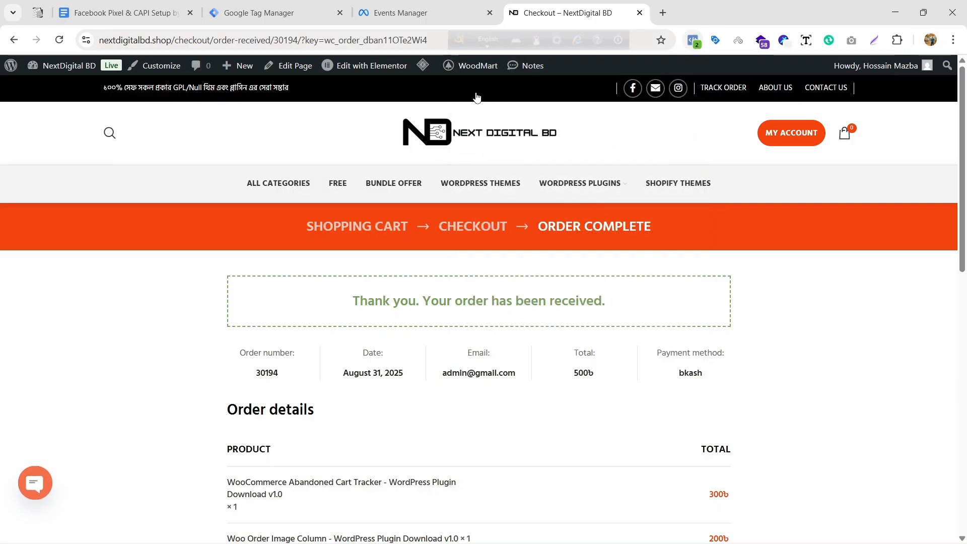
Switch to Events Manager and review the list of test events received for the purchase flow.
{"action": "left_click", "coordinate": [401, 13]}
{"action": "scroll", "coordinate": [582, 205], "scroll_direction": "down", "scroll_amount": 3}
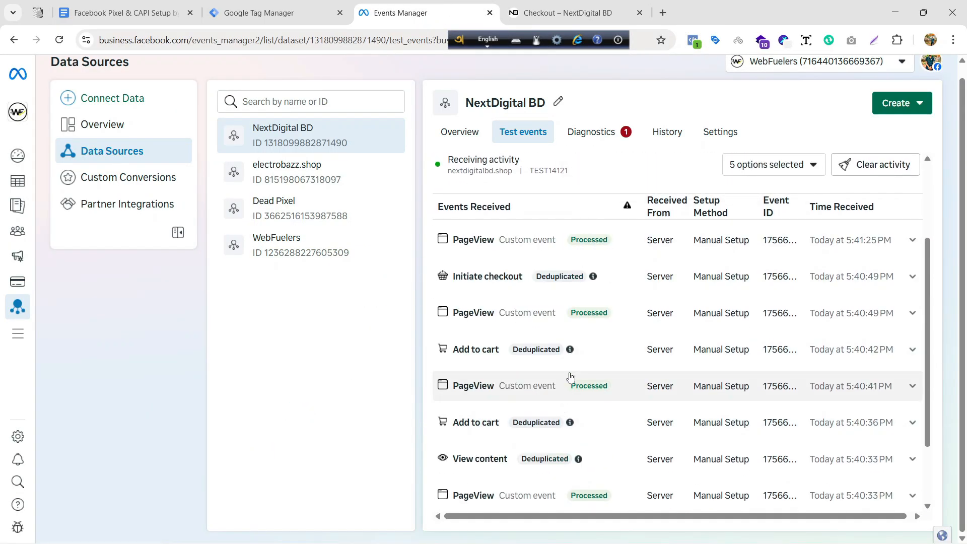
{"action": "scroll", "coordinate": [631, 377], "scroll_direction": "down", "scroll_amount": 2}
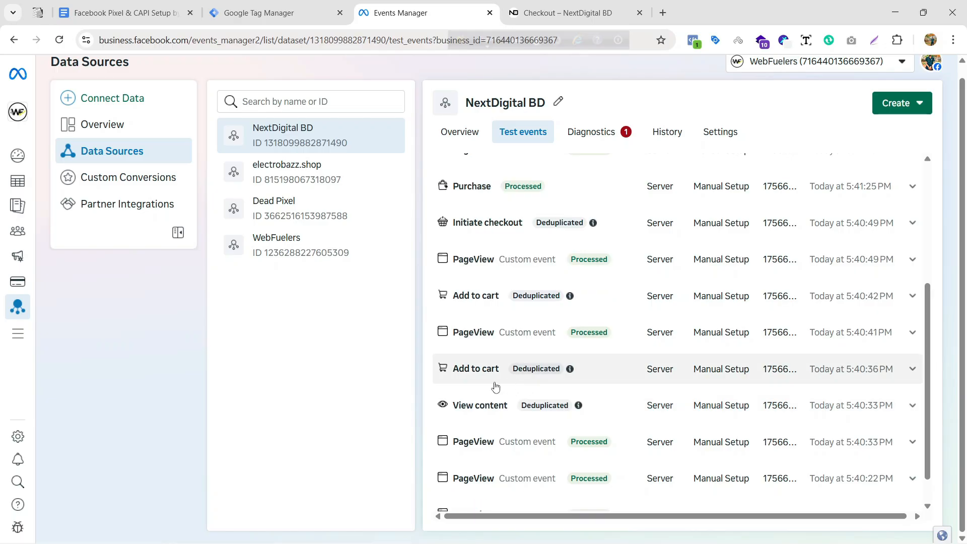
{"action": "scroll", "coordinate": [522, 388], "scroll_direction": "up", "scroll_amount": 1}
{"action": "scroll", "coordinate": [523, 388], "scroll_direction": "down", "scroll_amount": 2}
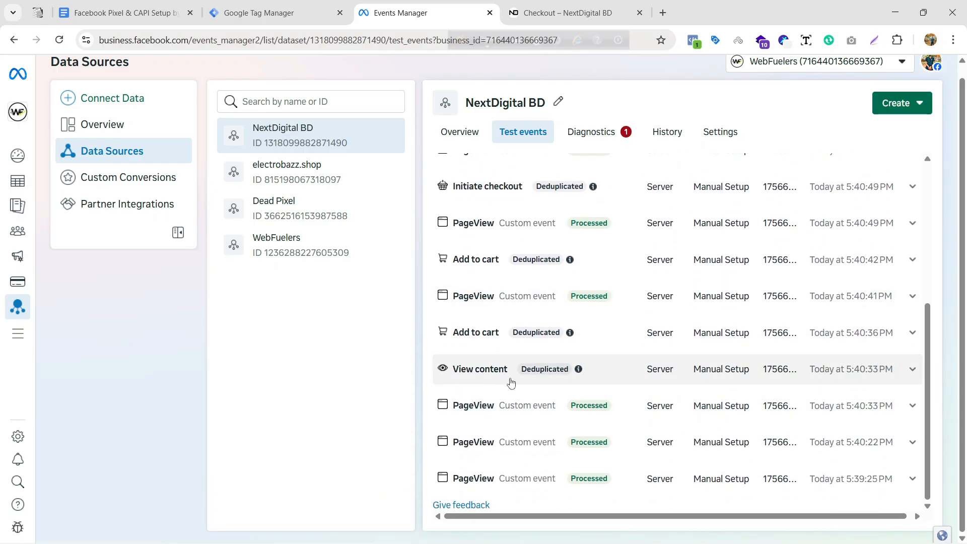
Briefly expand and collapse the View content event and the earliest Add to cart event.
{"action": "left_click", "coordinate": [501, 378]}
{"action": "left_click", "coordinate": [502, 379]}
{"action": "left_click", "coordinate": [502, 342]}
{"action": "left_click", "coordinate": [501, 342]}
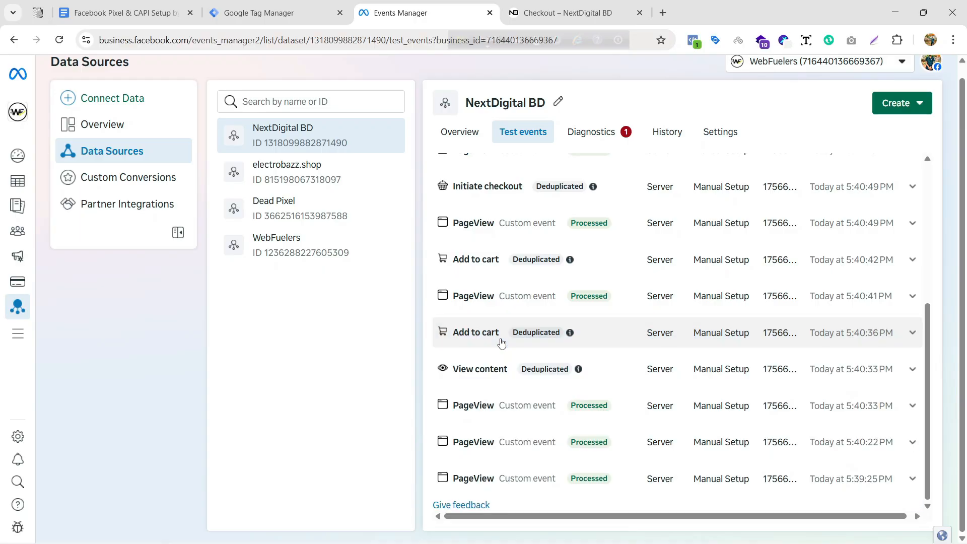
Expand both Add to cart events and check the value parameter in each.
{"action": "left_click", "coordinate": [505, 267]}
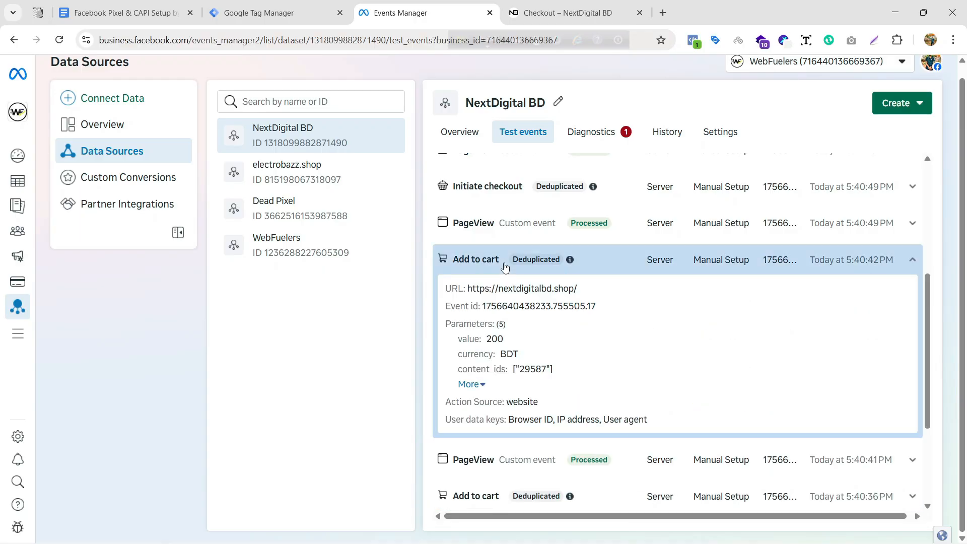
{"action": "left_click", "coordinate": [506, 266]}
{"action": "left_click", "coordinate": [499, 337]}
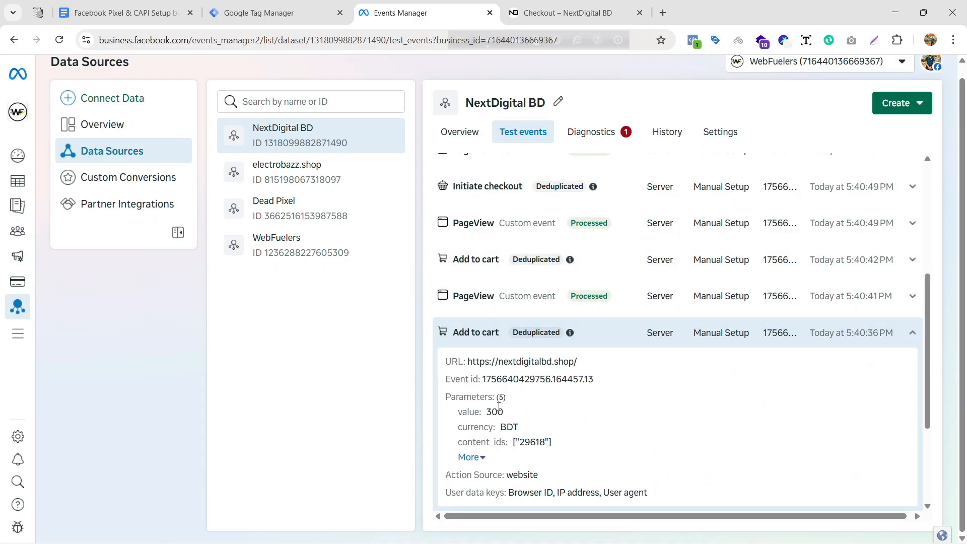
{"action": "left_click_drag", "start_coordinate": [487, 411], "coordinate": [524, 424]}
{"action": "left_click", "coordinate": [544, 415]}
{"action": "left_click", "coordinate": [517, 263]}
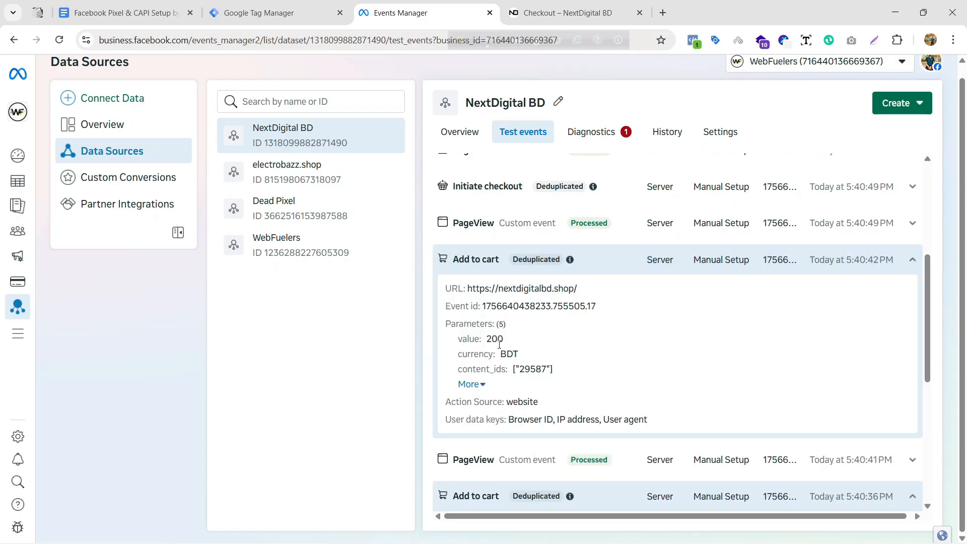
{"action": "double_click", "coordinate": [500, 344]}
{"action": "left_click", "coordinate": [546, 345]}
Switch to the shop's order-received page and check the order total.
{"action": "left_click", "coordinate": [568, 8]}
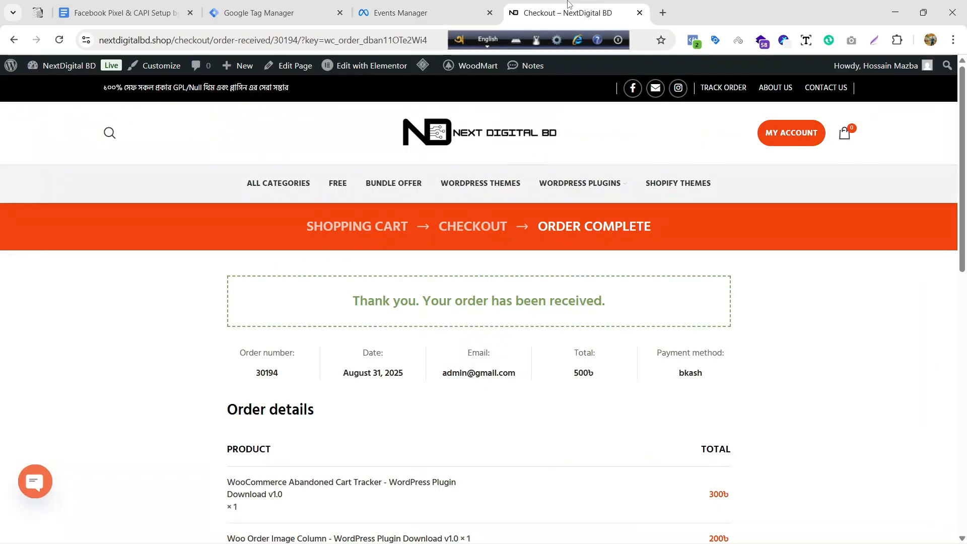
{"action": "double_click", "coordinate": [575, 374]}
{"action": "left_click", "coordinate": [632, 375]}
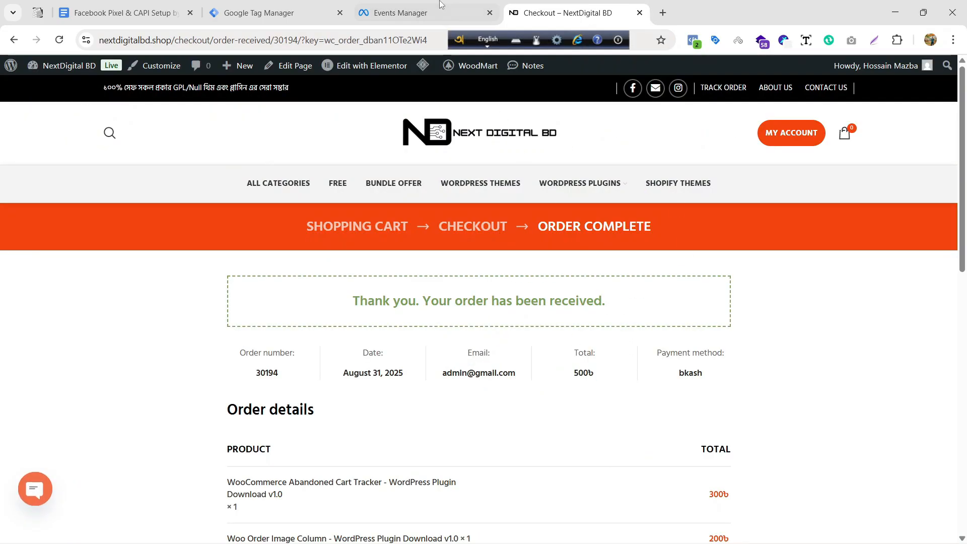
Return to Events Manager and examine the Initiate checkout event's value and its full list of parameters.
{"action": "left_click", "coordinate": [440, 4]}
{"action": "left_click", "coordinate": [563, 260]}
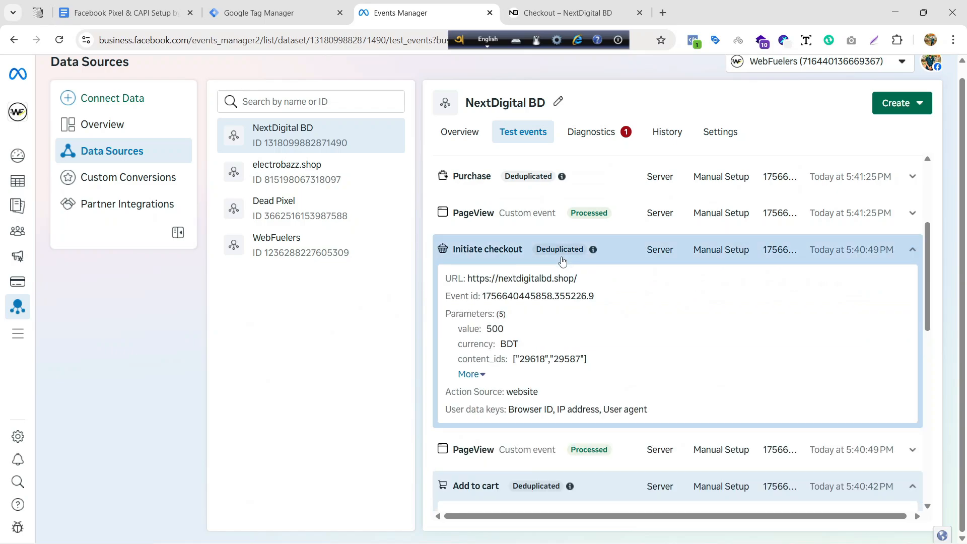
{"action": "double_click", "coordinate": [493, 329]}
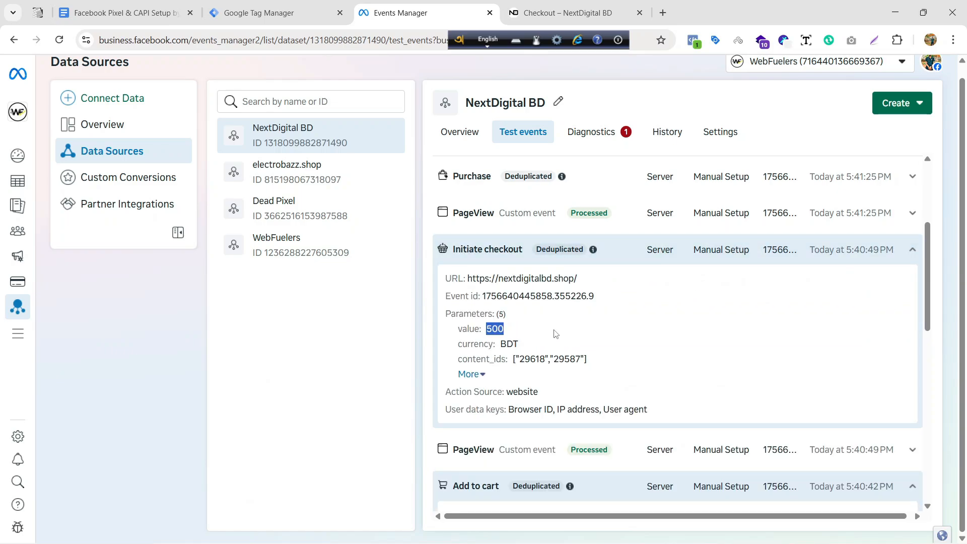
{"action": "left_click", "coordinate": [481, 374]}
{"action": "scroll", "coordinate": [554, 327], "scroll_direction": "down", "scroll_amount": 2}
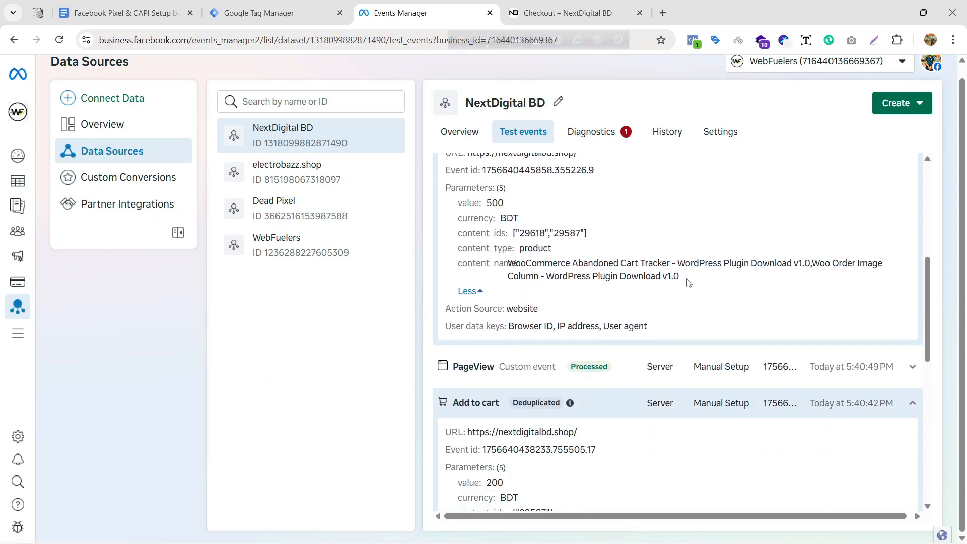
Check both product names in the Initiate checkout event's content_name parameter and collapse the event.
{"action": "left_click_drag", "start_coordinate": [688, 281], "coordinate": [505, 263]}
{"action": "left_click", "coordinate": [685, 287]}
{"action": "left_click_drag", "start_coordinate": [811, 263], "coordinate": [509, 262]}
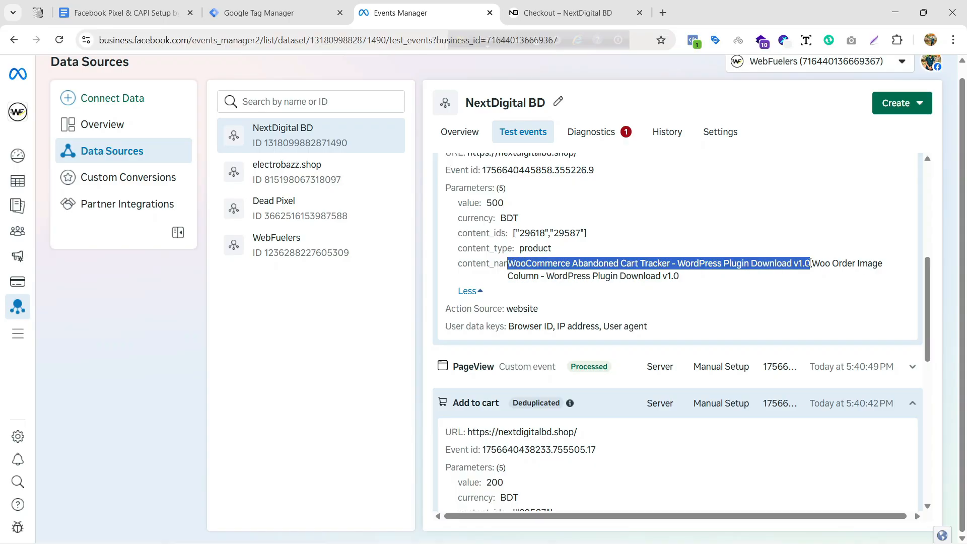
{"action": "left_click_drag", "start_coordinate": [812, 263], "coordinate": [824, 285]}
{"action": "left_click", "coordinate": [793, 289]}
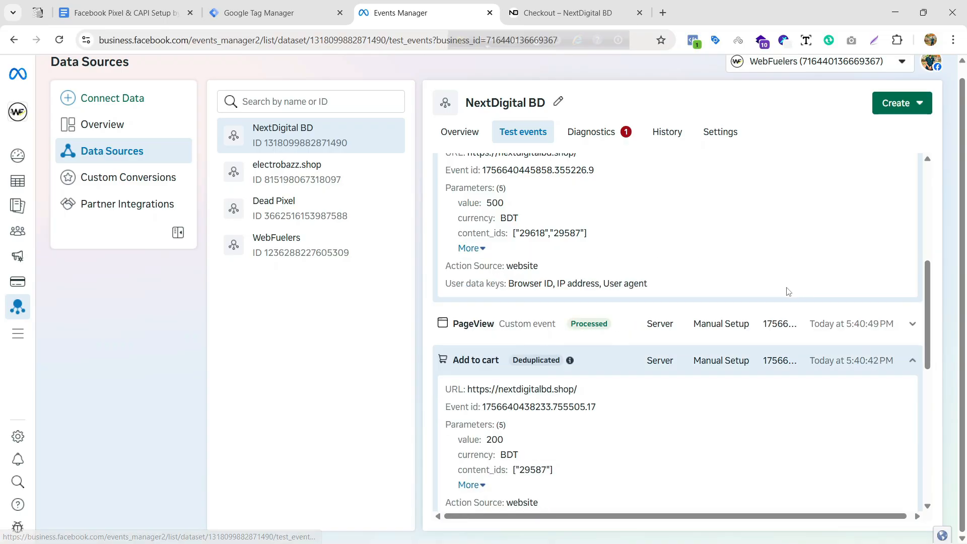
{"action": "scroll", "coordinate": [532, 258], "scroll_direction": "up", "scroll_amount": 2}
{"action": "scroll", "coordinate": [624, 337], "scroll_direction": "up", "scroll_amount": 1}
{"action": "left_click", "coordinate": [498, 303]}
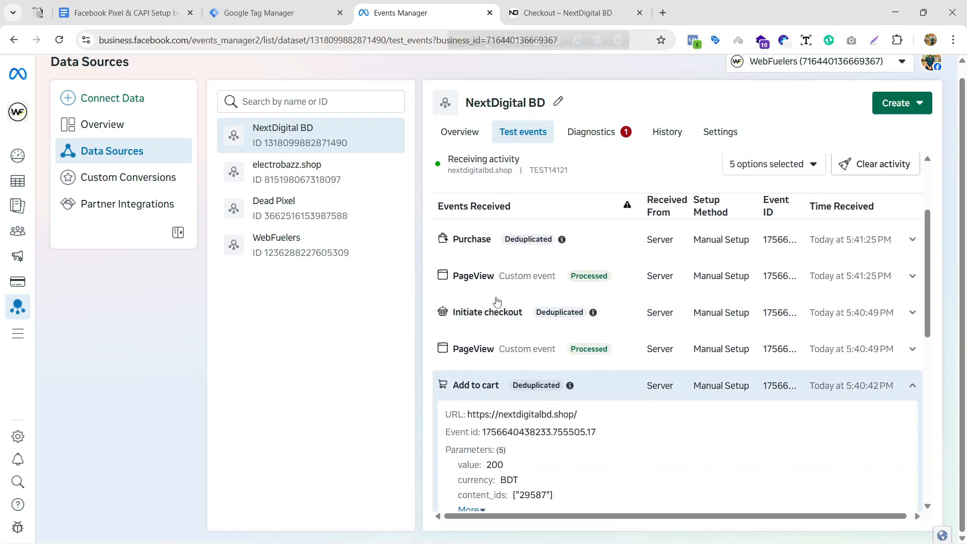
Expand the Purchase event, examine its value and full list of parameters, and collapse it again.
{"action": "left_click", "coordinate": [599, 243]}
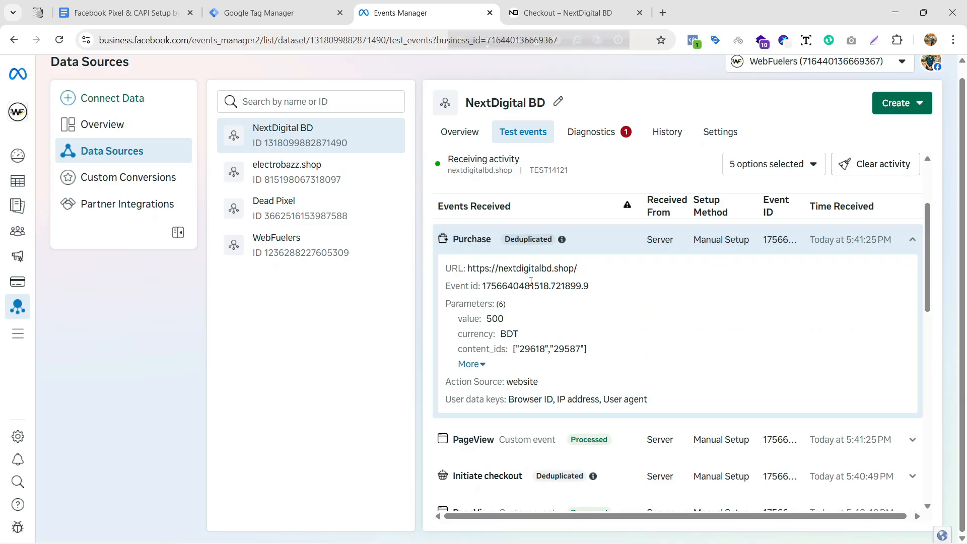
{"action": "left_click_drag", "start_coordinate": [487, 320], "coordinate": [527, 321]}
{"action": "left_click", "coordinate": [582, 330]}
{"action": "left_click", "coordinate": [484, 368]}
{"action": "scroll", "coordinate": [589, 363], "scroll_direction": "down", "scroll_amount": 3}
{"action": "scroll", "coordinate": [688, 285], "scroll_direction": "up", "scroll_amount": 3}
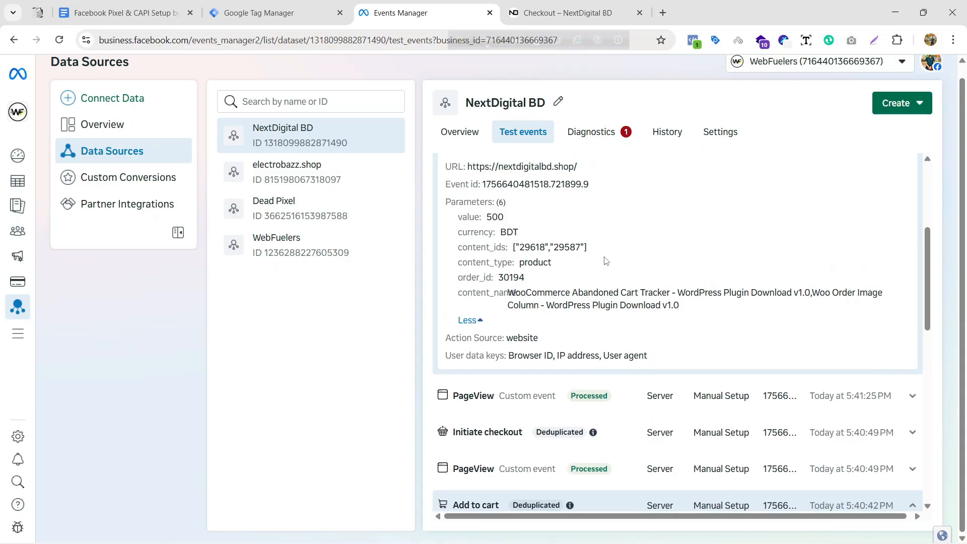
{"action": "left_click", "coordinate": [603, 246]}
Collapse both Add to cart events and look over the full list of received test events.
{"action": "left_click", "coordinate": [615, 387]}
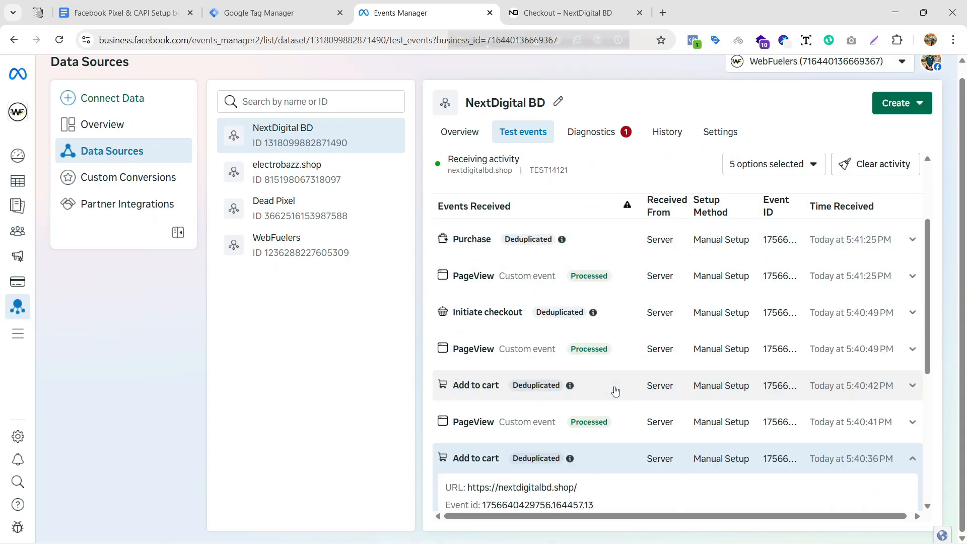
{"action": "scroll", "coordinate": [626, 388], "scroll_direction": "down", "scroll_amount": 1}
{"action": "left_click", "coordinate": [613, 405]}
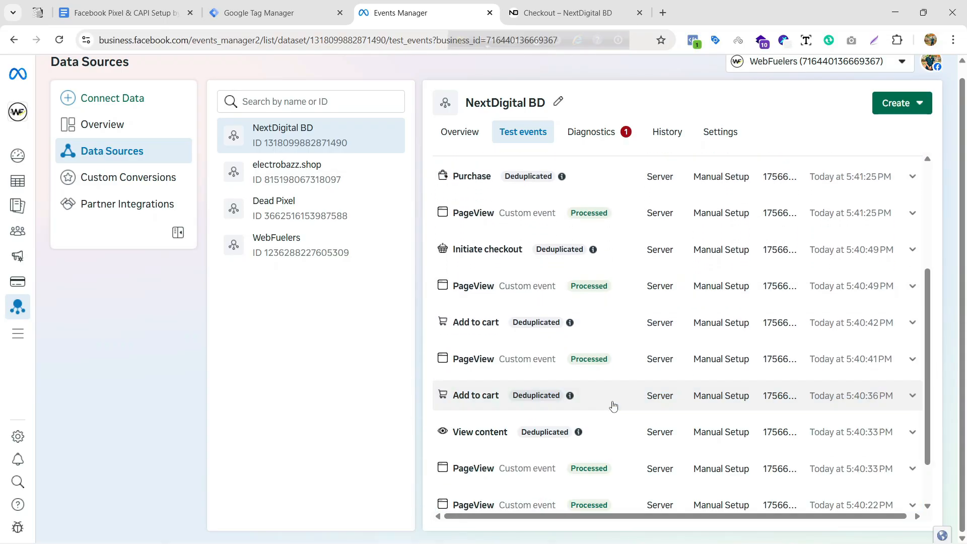
{"action": "scroll", "coordinate": [613, 406], "scroll_direction": "up", "scroll_amount": 1}
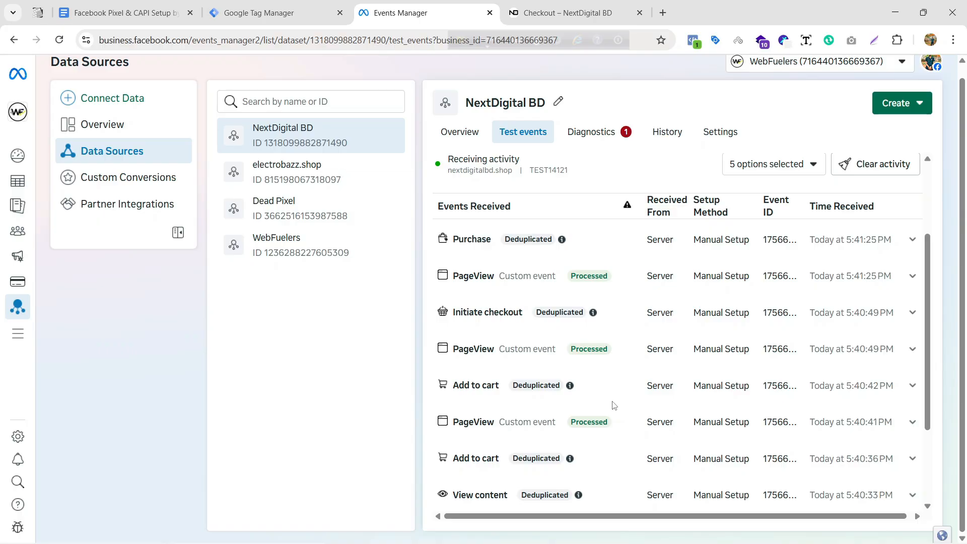
{"action": "scroll", "coordinate": [614, 405], "scroll_direction": "up", "scroll_amount": 3}
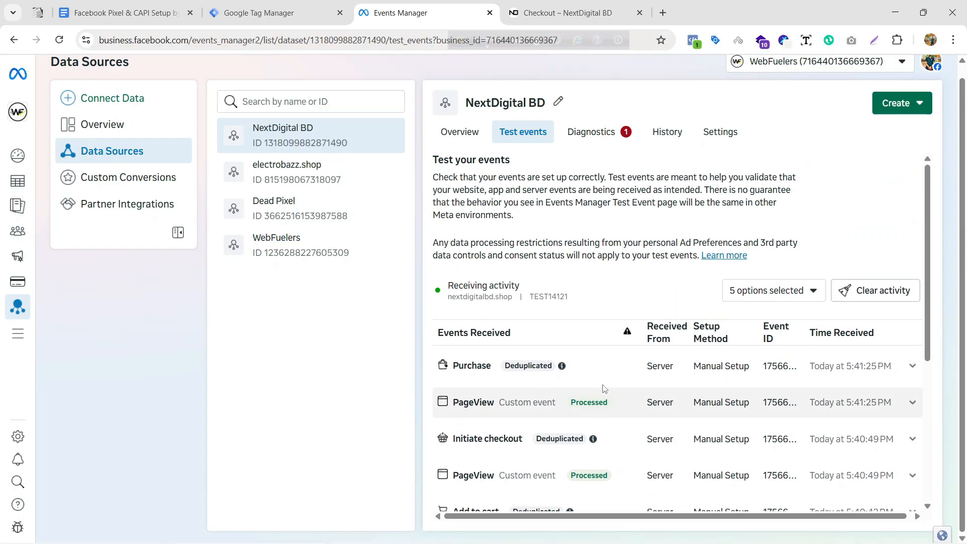
{"action": "scroll", "coordinate": [633, 373], "scroll_direction": "down", "scroll_amount": 3}
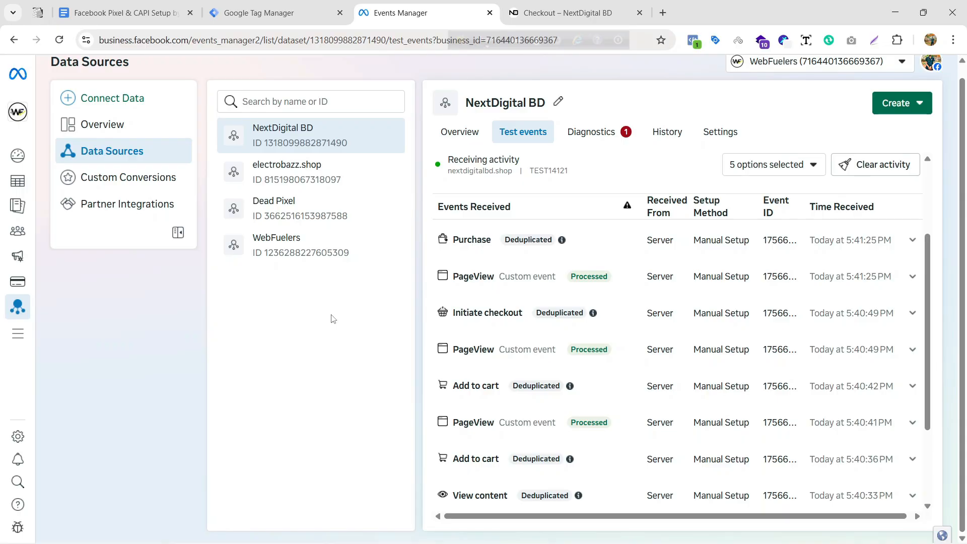
Switch to the Facebook Pixel & CAPI Setup by GTM document in Google Docs and review its setup parts from the beginning.
{"action": "left_click", "coordinate": [252, 17]}
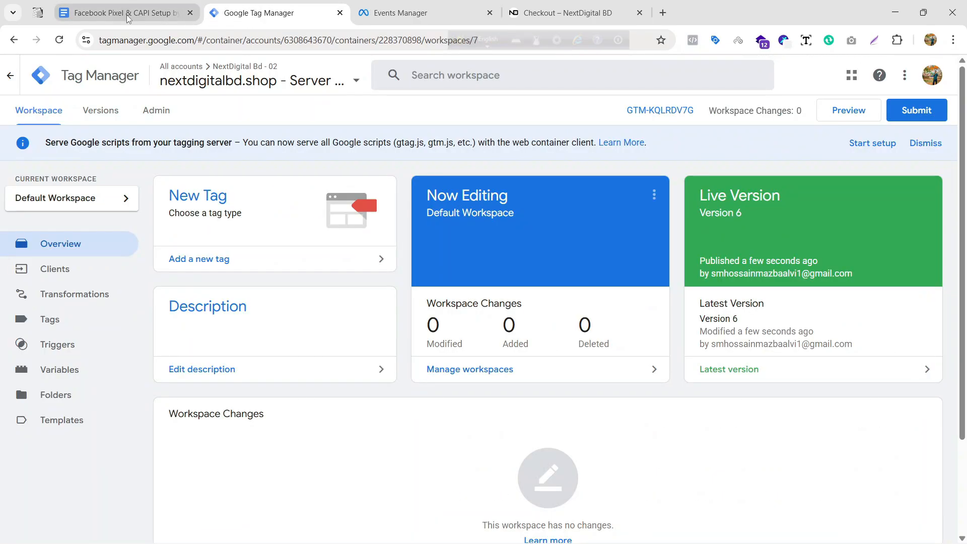
{"action": "left_click", "coordinate": [134, 22]}
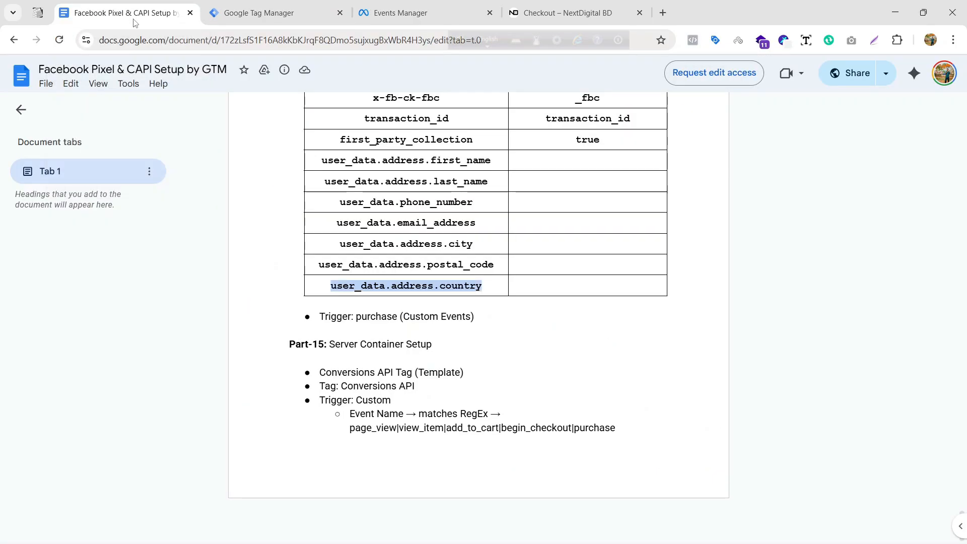
{"action": "left_click", "coordinate": [509, 303]}
{"action": "scroll", "coordinate": [509, 303], "scroll_direction": "up", "scroll_amount": 9}
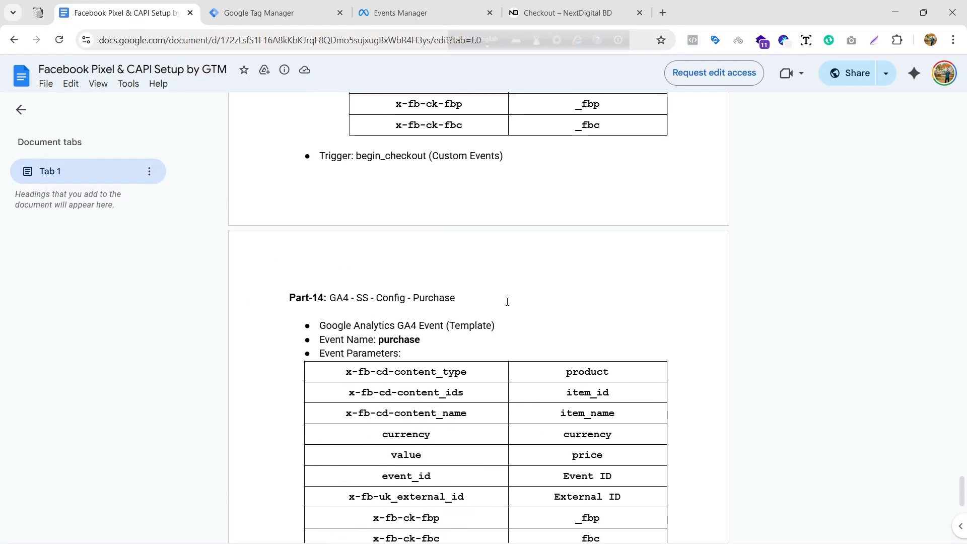
{"action": "scroll", "coordinate": [507, 302], "scroll_direction": "down", "scroll_amount": 5}
{"action": "scroll", "coordinate": [506, 301], "scroll_direction": "up", "scroll_amount": 20}
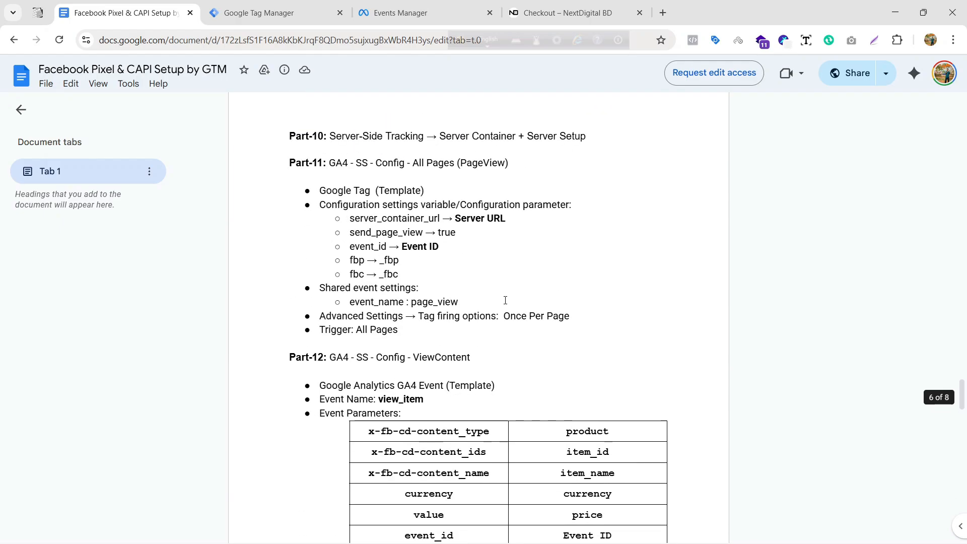
{"action": "scroll", "coordinate": [505, 300], "scroll_direction": "up", "scroll_amount": 20}
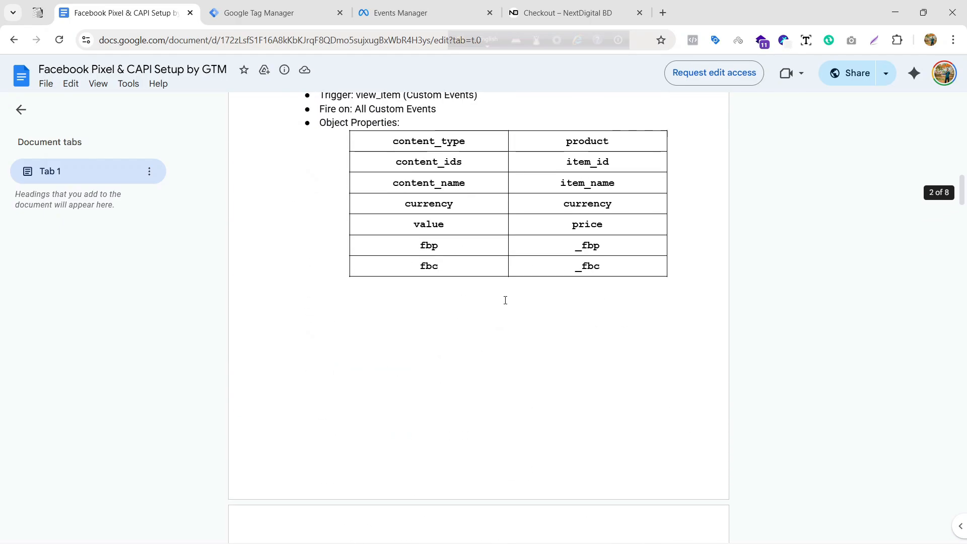
{"action": "scroll", "coordinate": [505, 300], "scroll_direction": "up", "scroll_amount": 15}
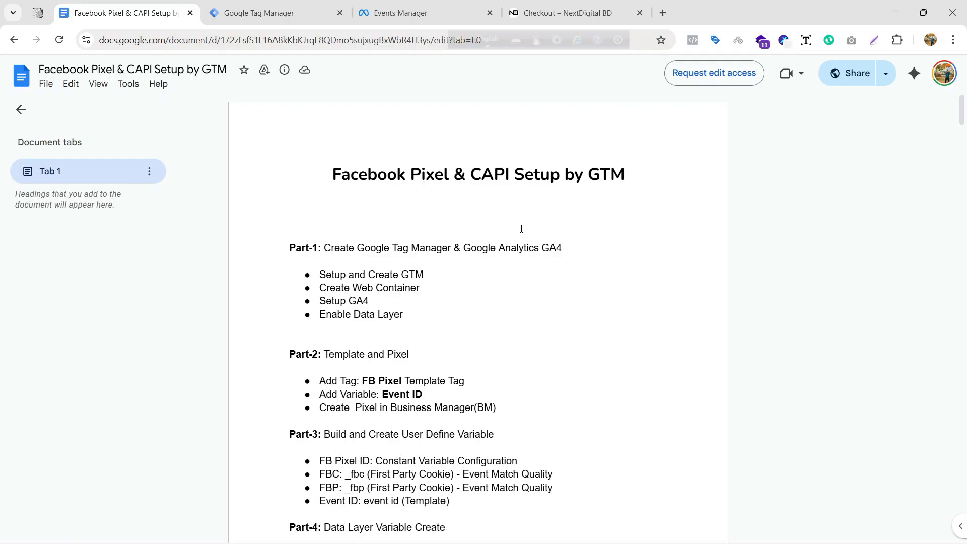
{"action": "scroll", "coordinate": [431, 319], "scroll_direction": "down", "scroll_amount": 6}
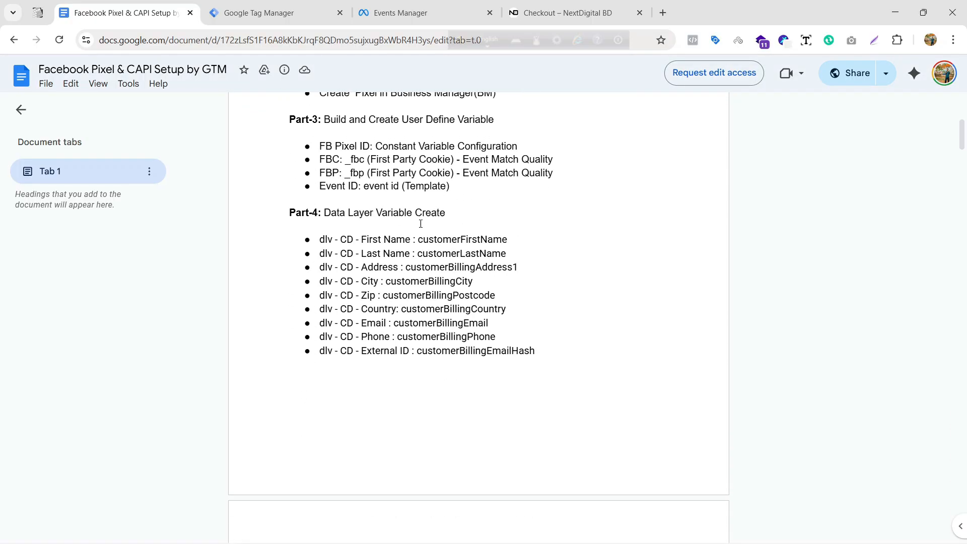
{"action": "scroll", "coordinate": [514, 330], "scroll_direction": "down", "scroll_amount": 6}
{"action": "scroll", "coordinate": [518, 352], "scroll_direction": "up", "scroll_amount": 12}
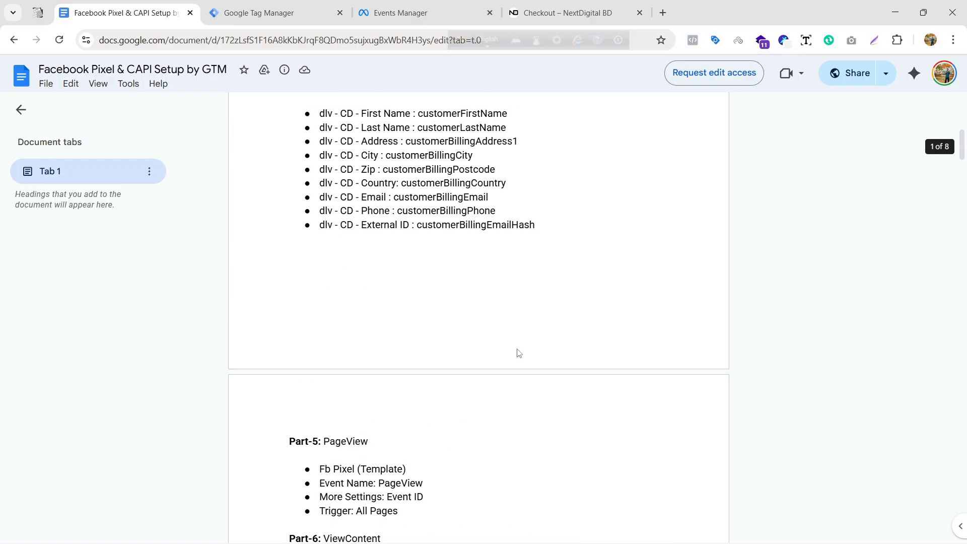